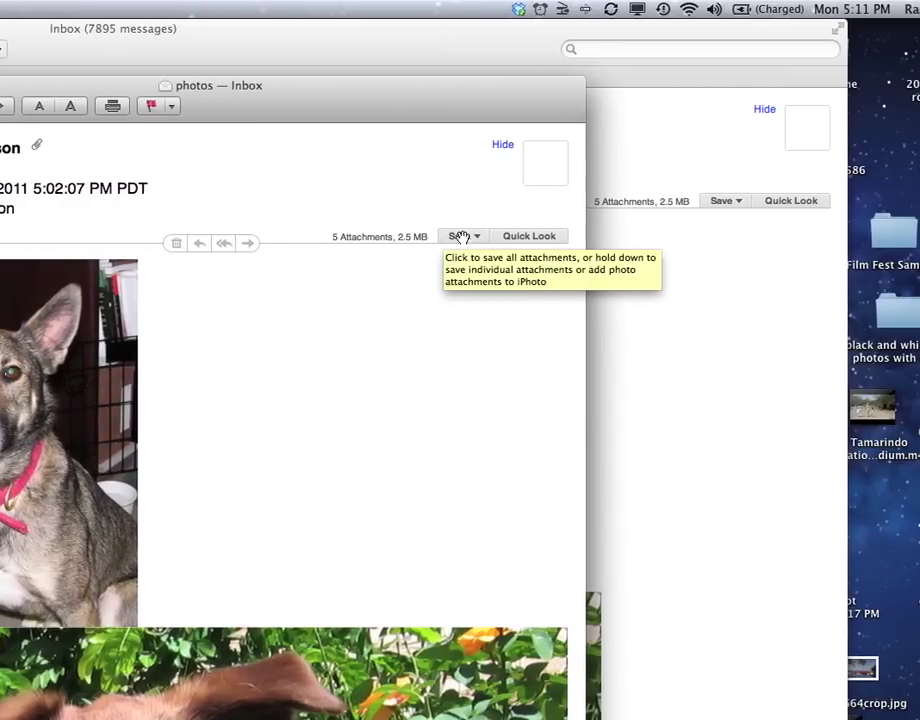
Step: Save all attachments of the "photos" email into the dog photos folder on the Desktop
left_click(460, 237)
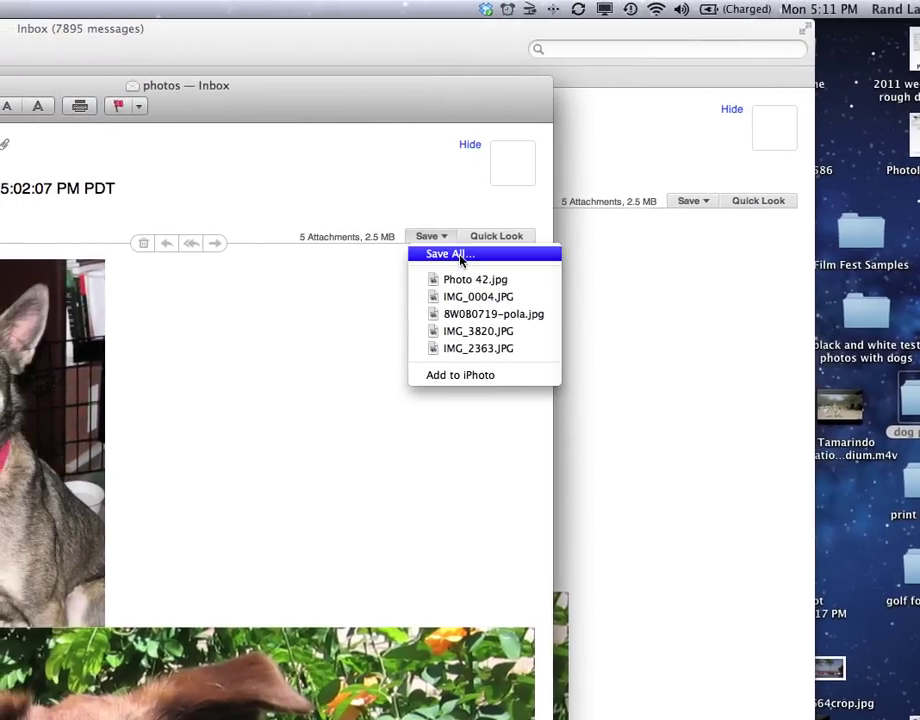
left_click(460, 255)
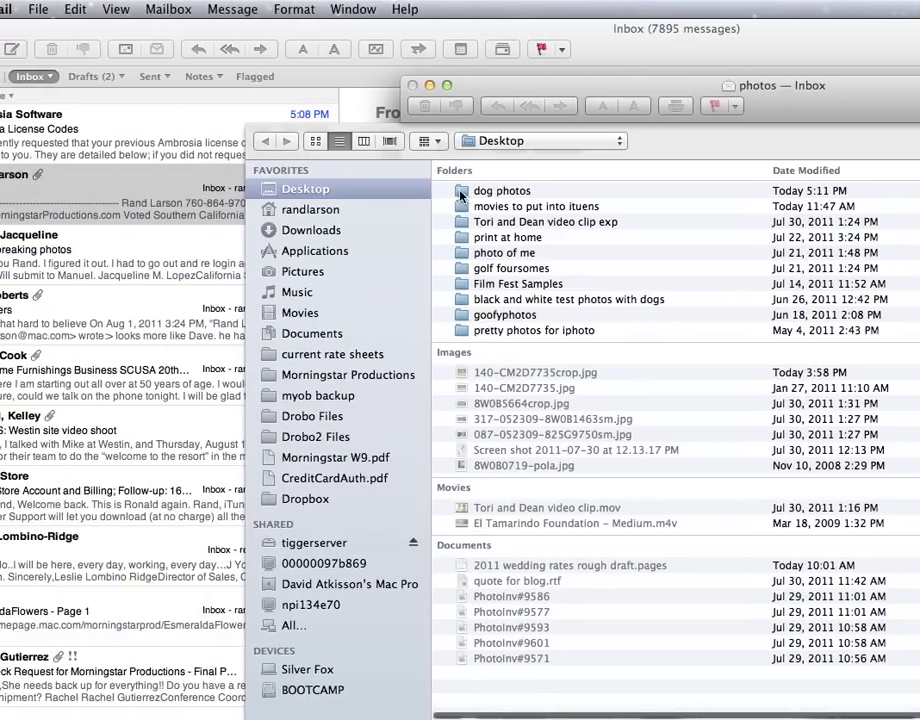
double_click(460, 191)
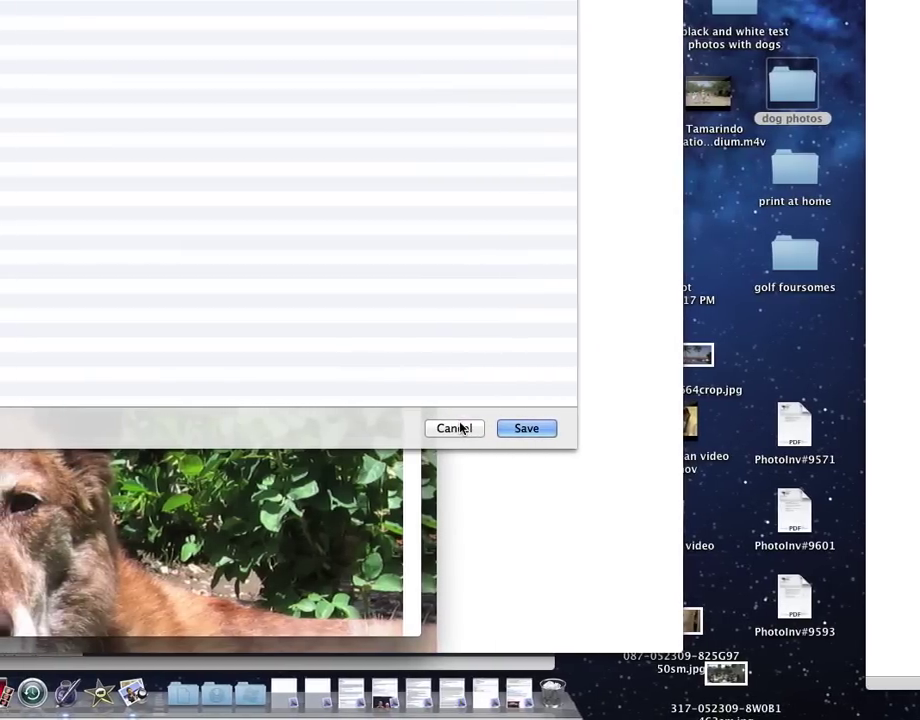
left_click(372, 427)
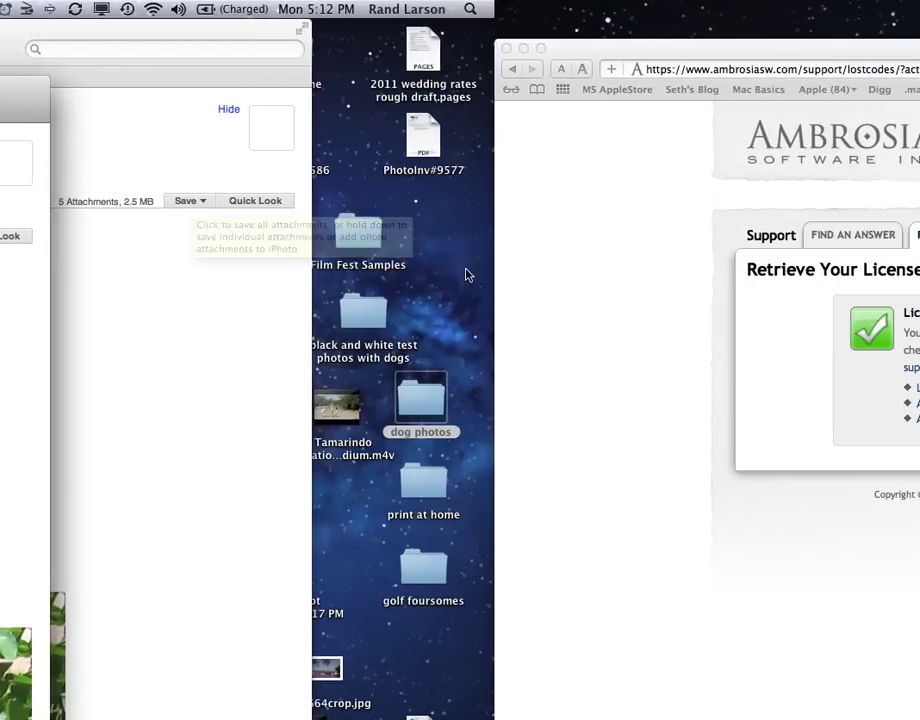
Step: Switch to Finder and open the dog photos folder on the desktop
left_click(474, 275)
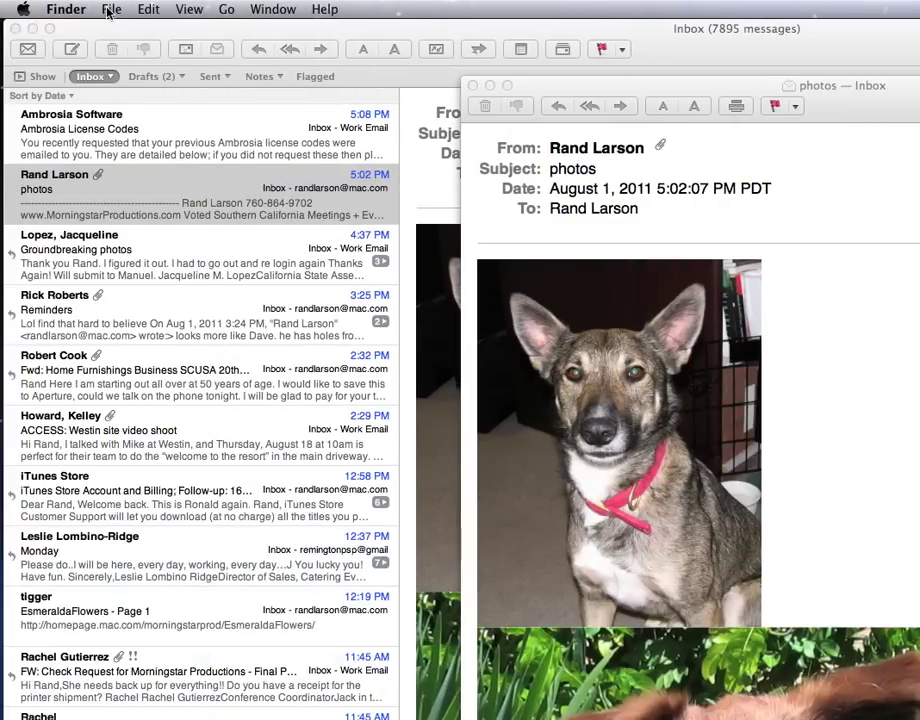
left_click(108, 10)
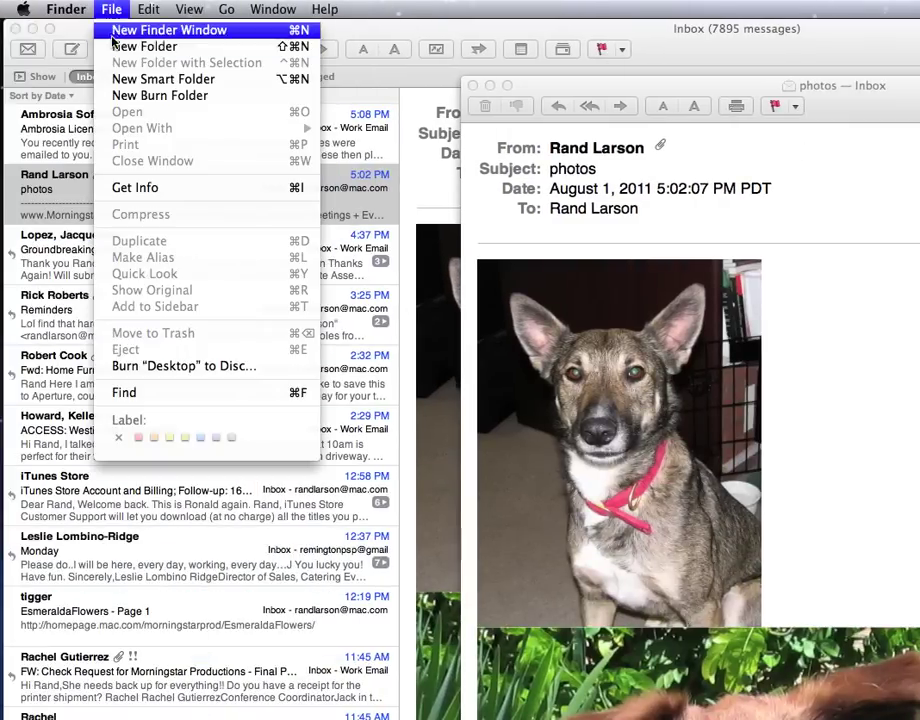
left_click(108, 10)
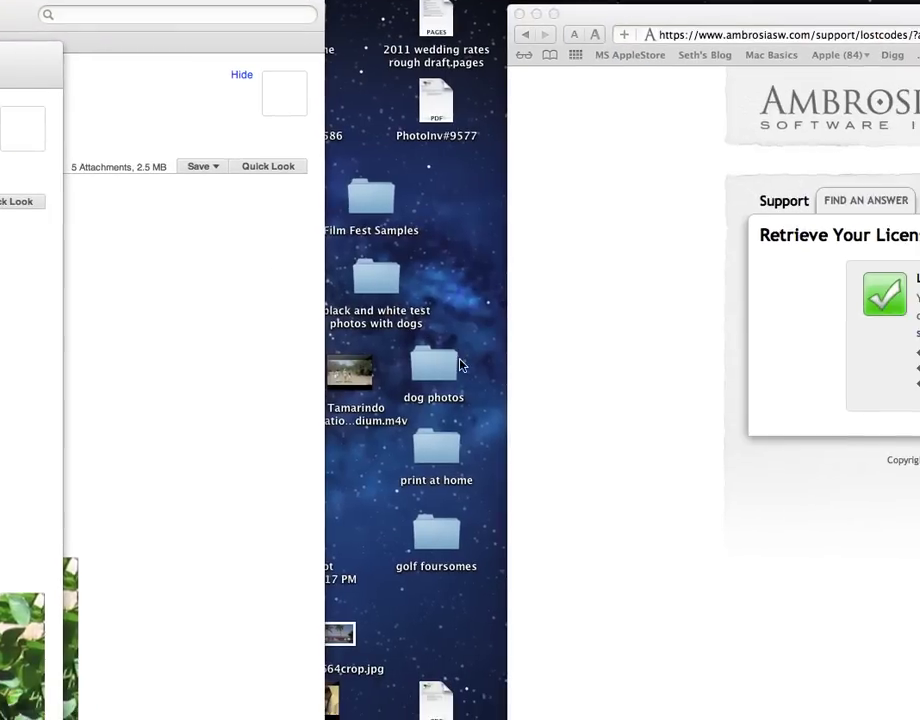
left_click(443, 368)
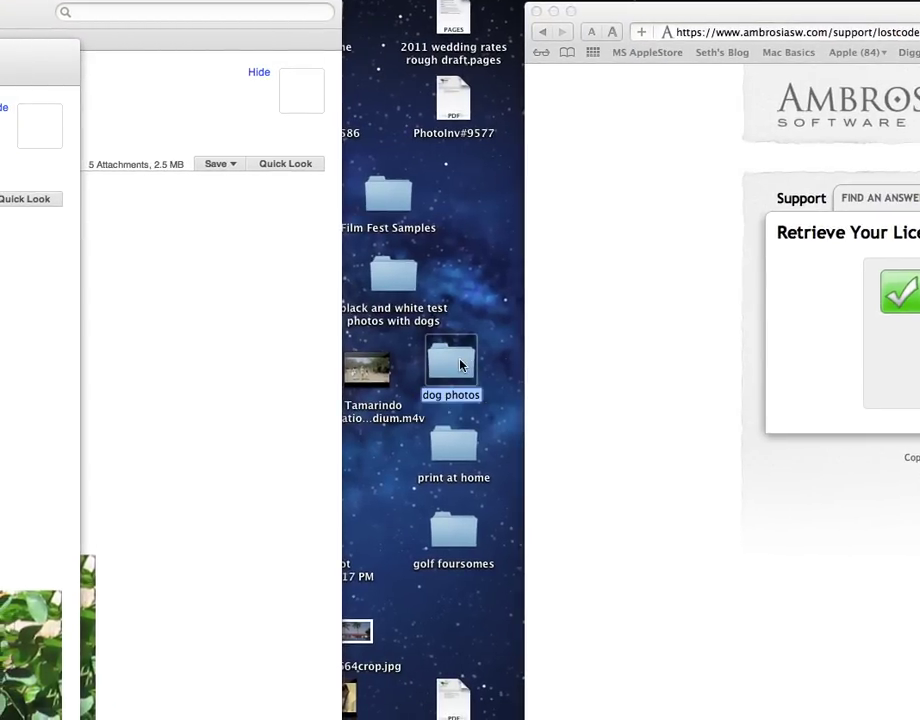
key("Return")
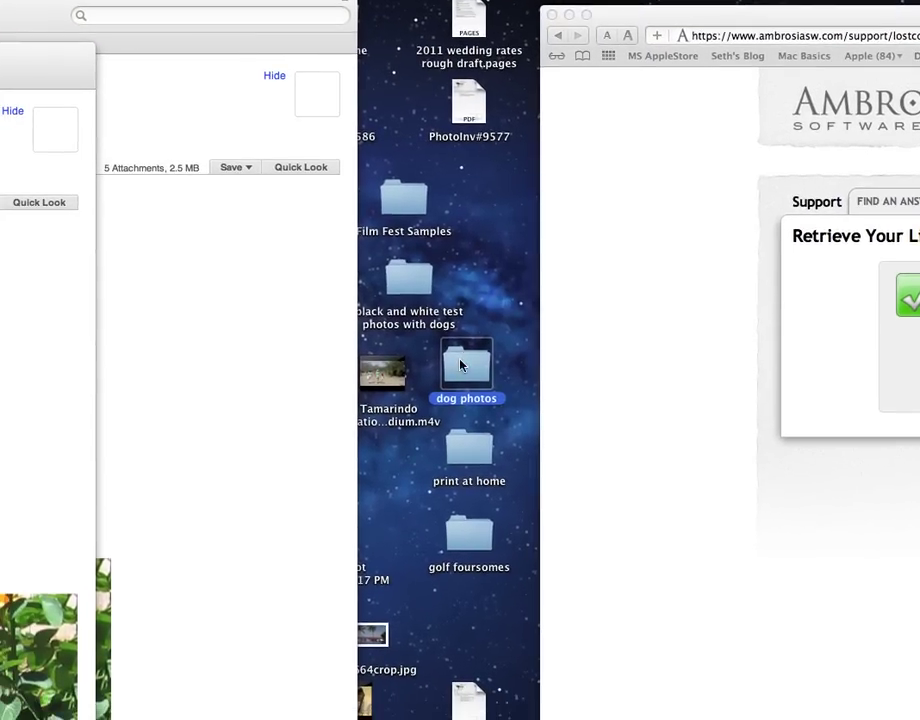
double_click(460, 366)
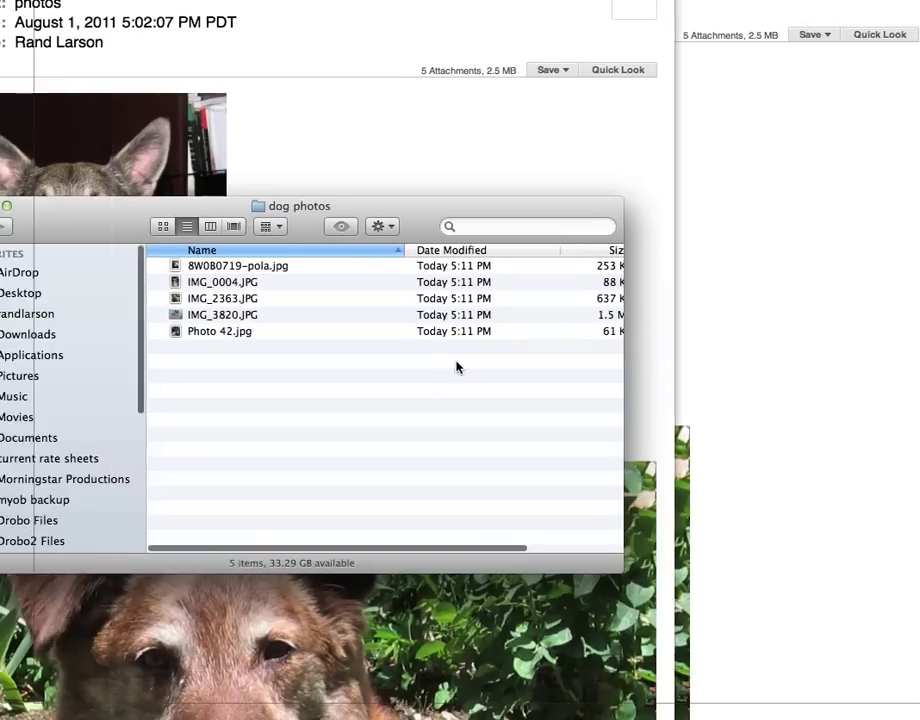
Step: Move all files in the dog photos folder to the Trash and reposition the folder window beside the email
key("super+a")
key("super+BackSpace")
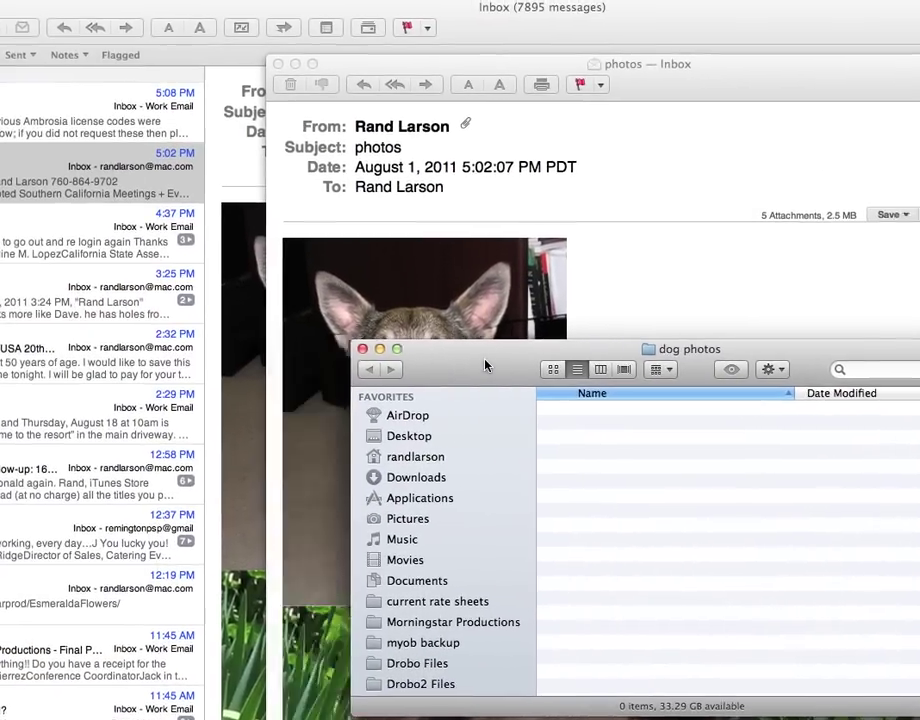
left_click_drag(485, 366, 460, 347)
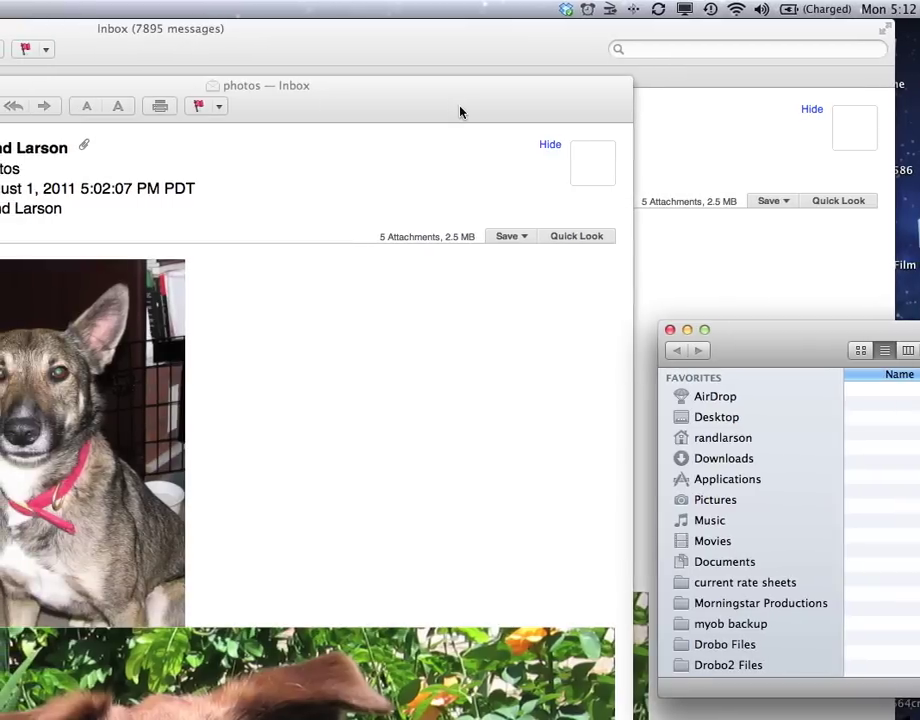
left_click(127, 112)
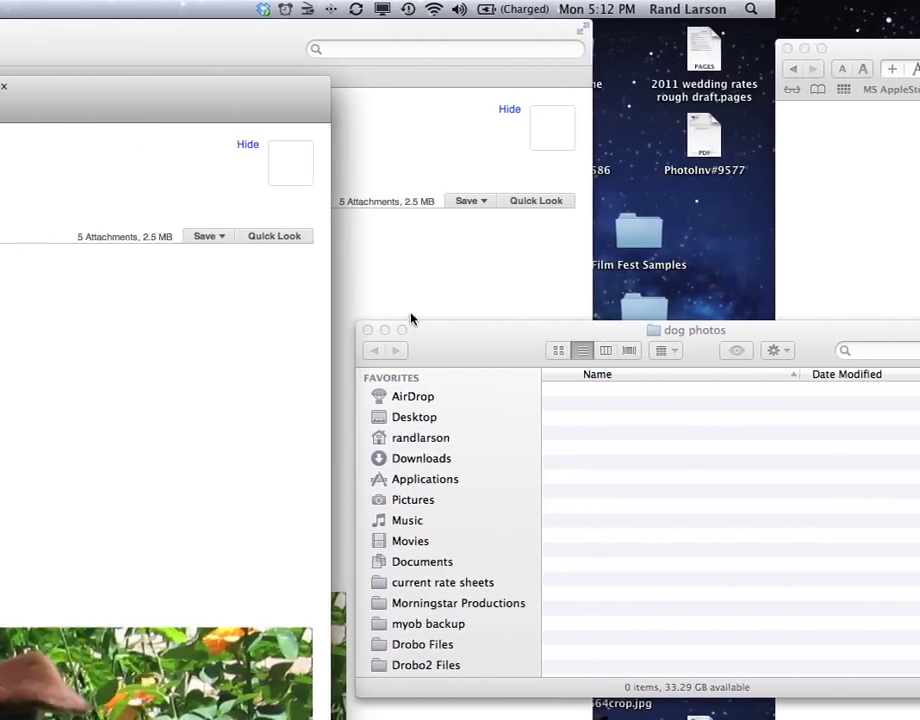
left_click(100, 420)
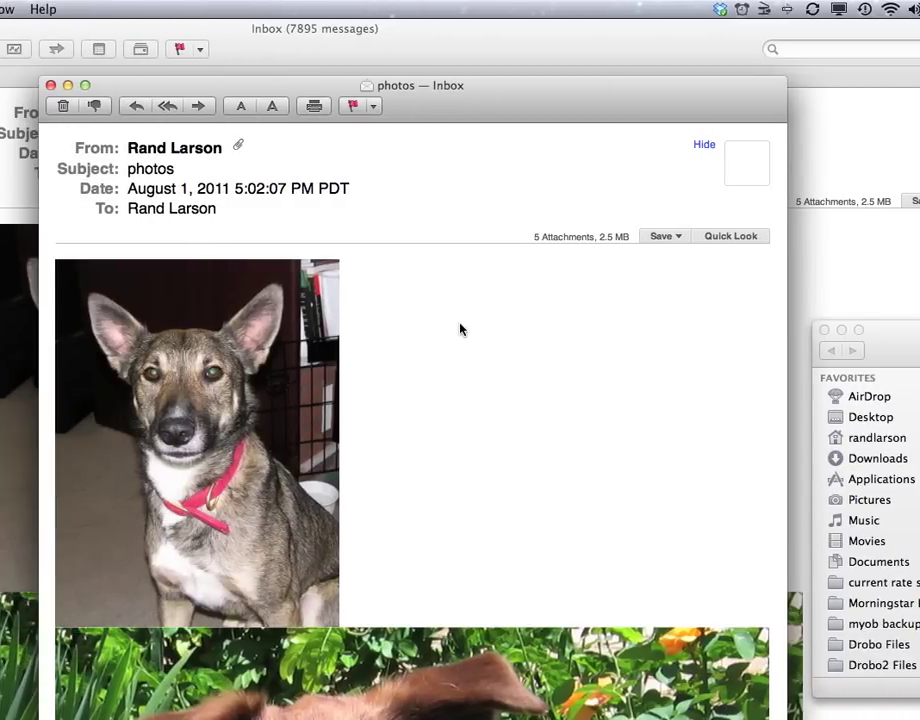
key("super+a")
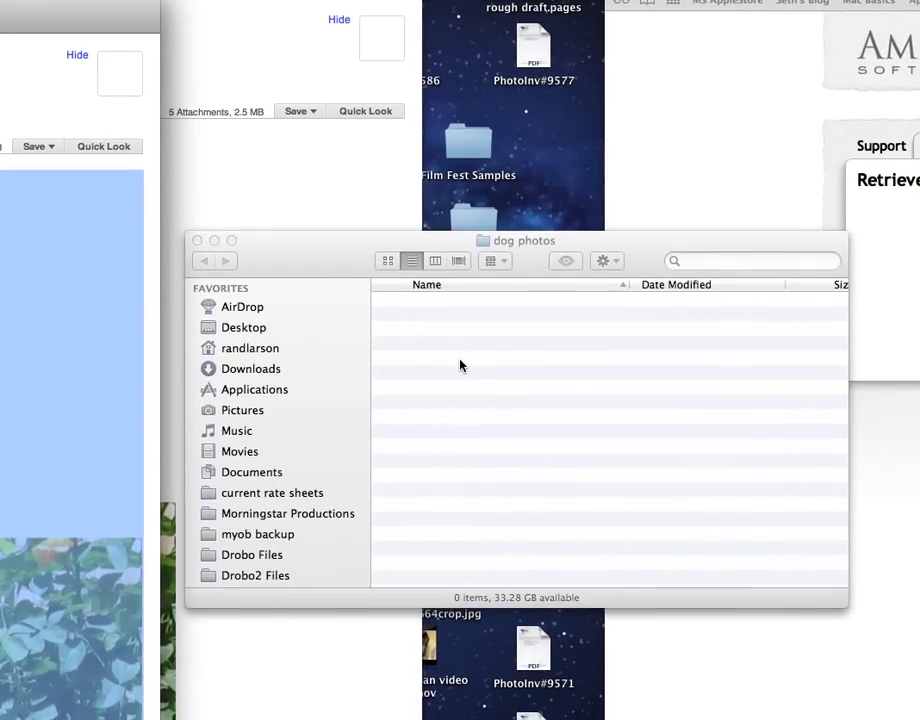
left_click(460, 365)
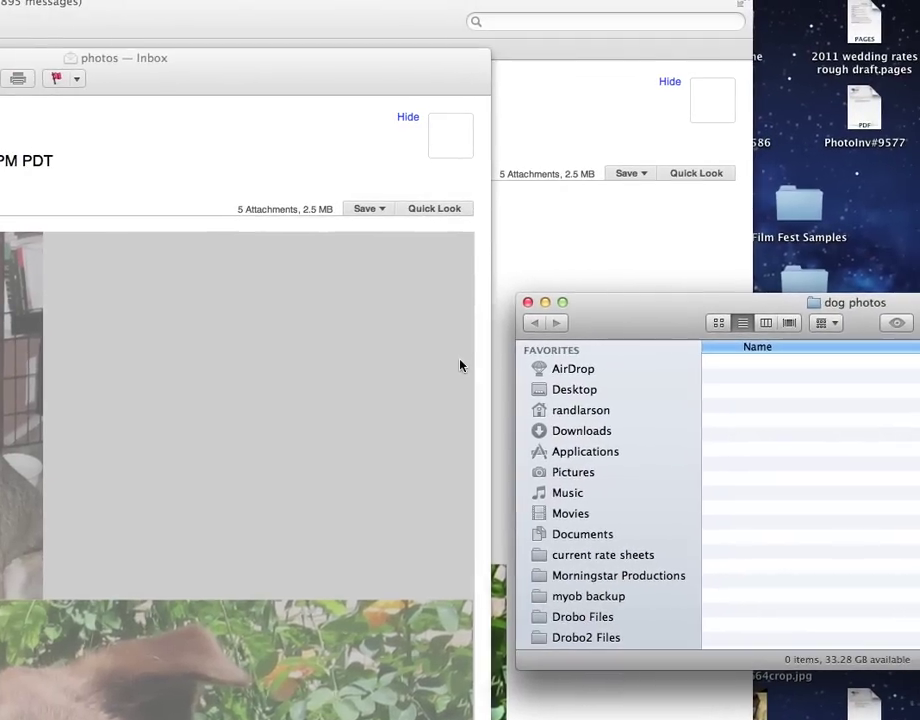
left_click(460, 365)
left_click(460, 365)
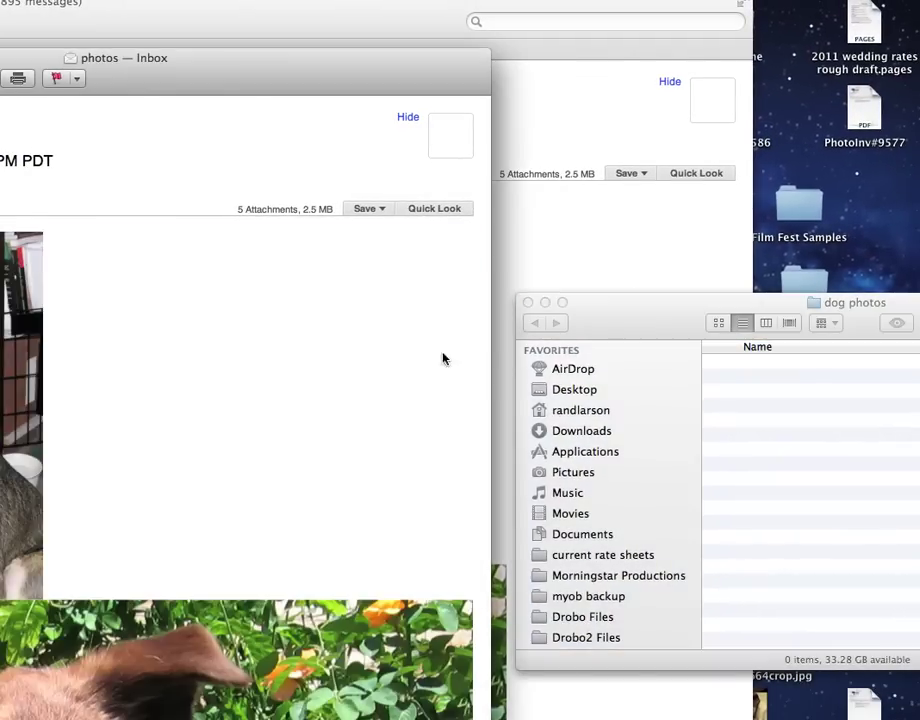
Step: Copy IMG_0004.JPG and IMG_2363.JPG from the email into the dog photos folder, and close the folder window
left_click_drag(460, 365, 632, 402)
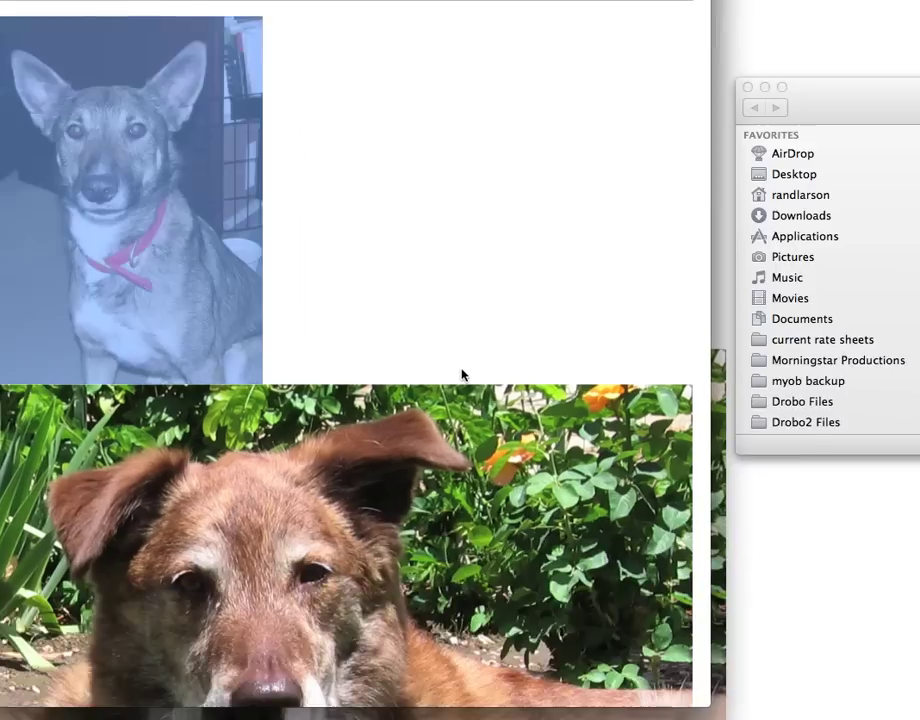
left_click(460, 367)
left_click_drag(460, 367, 918, 126)
left_click_drag(458, 527, 460, 364)
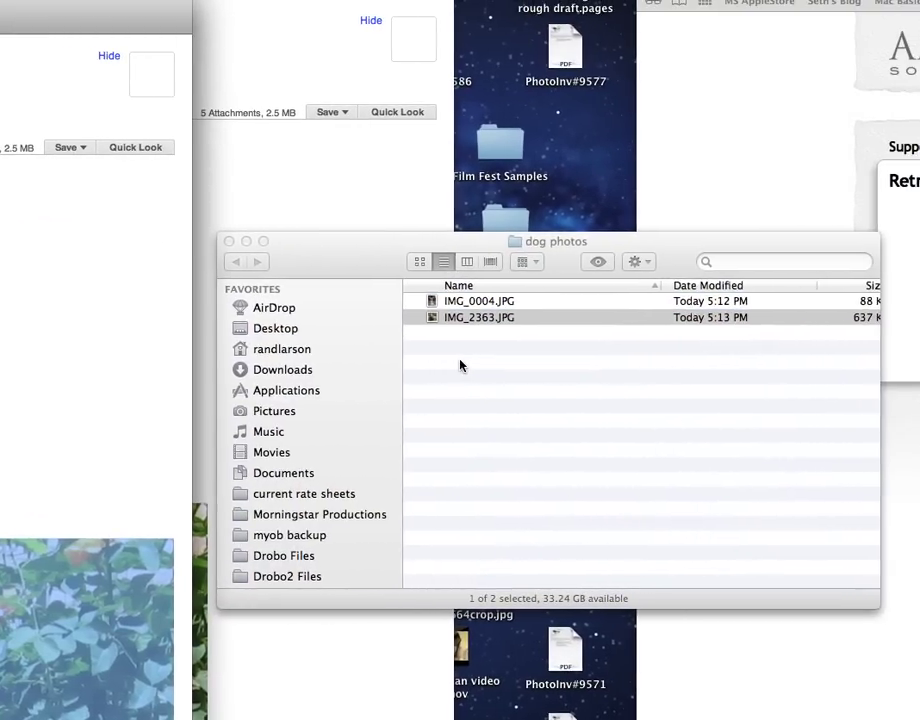
left_click(490, 366)
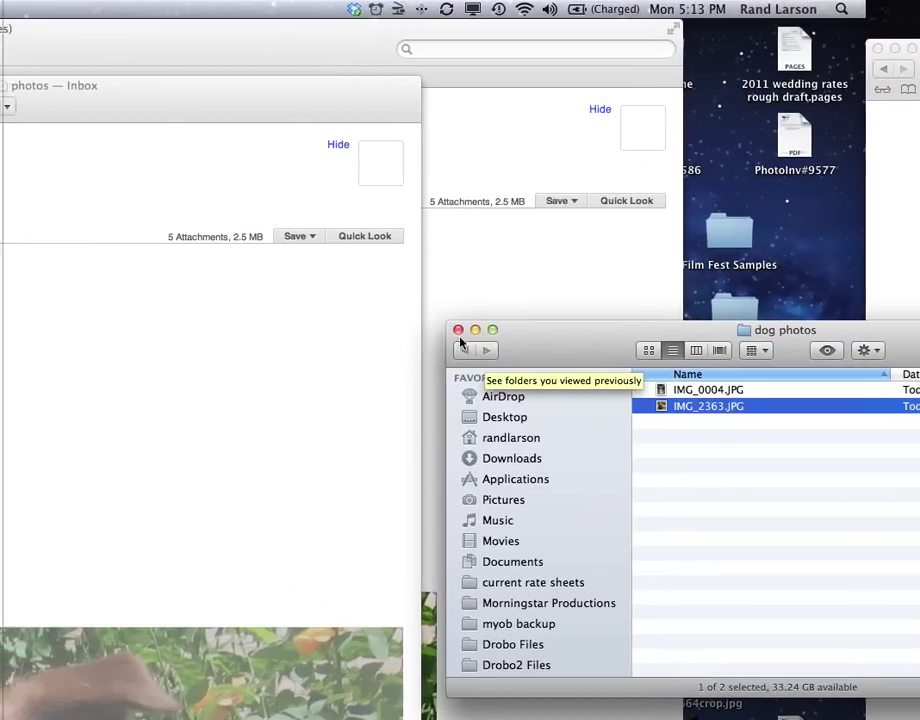
left_click(460, 330)
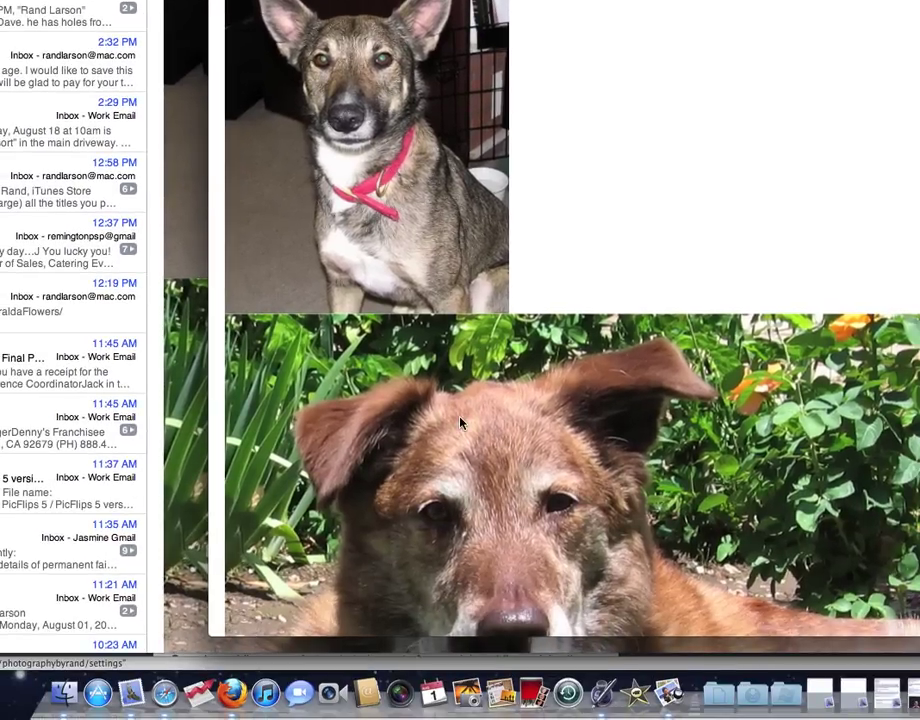
Step: Import the brown dog's photo from the email directly into Aperture and dismiss the import message
scroll(460, 424, "down", 5)
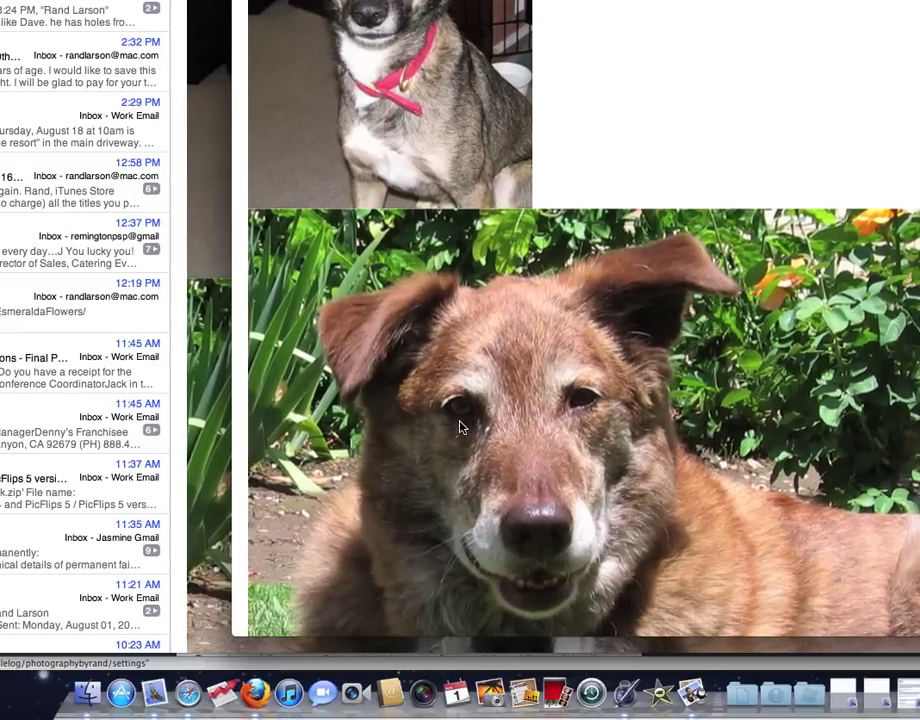
left_click_drag(460, 427, 460, 695)
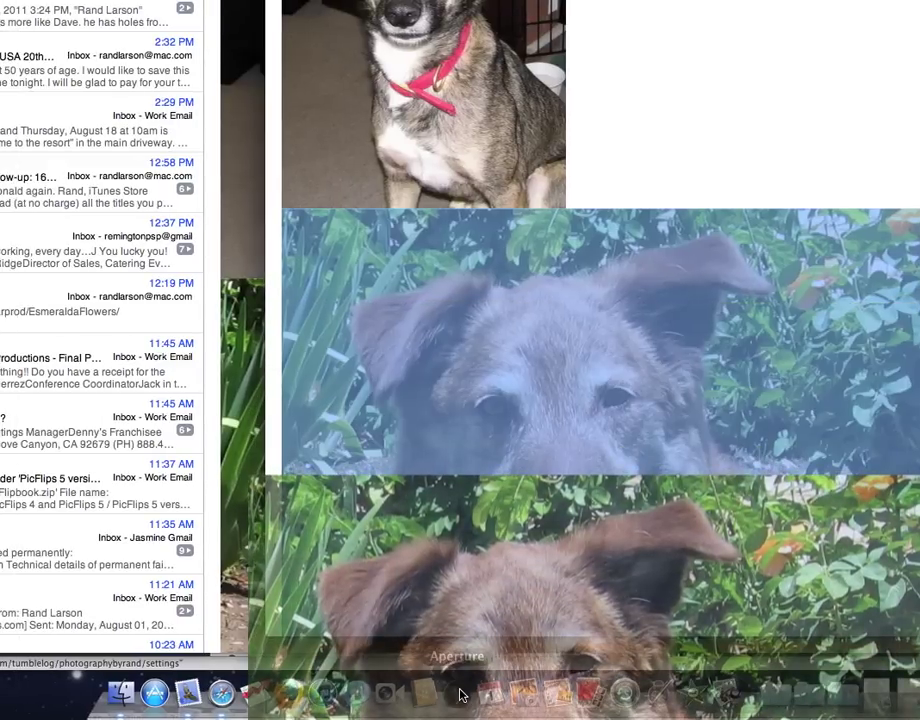
left_click_drag(461, 695, 461, 695)
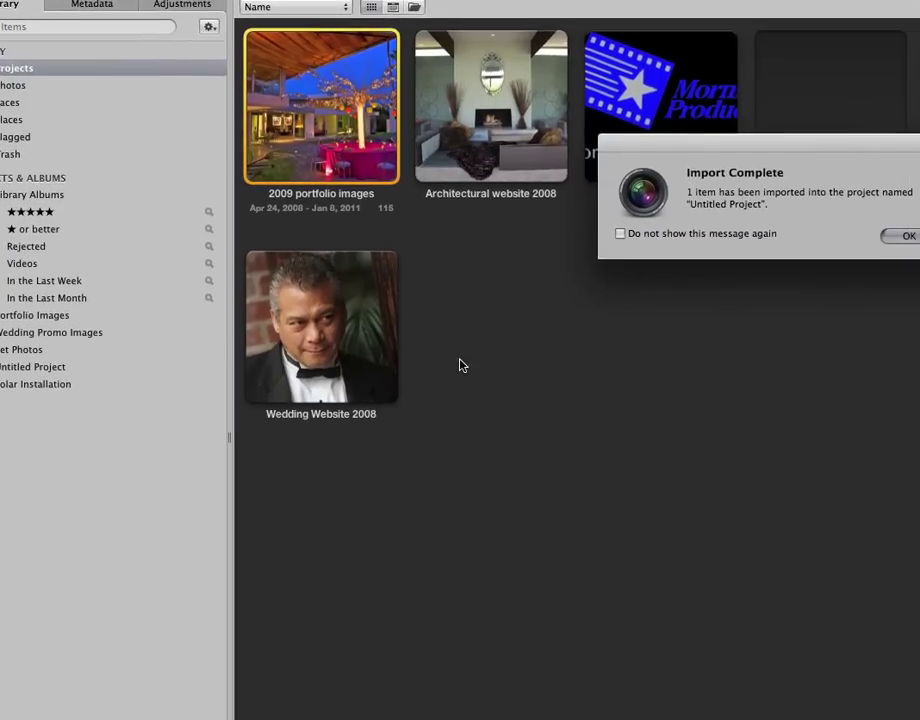
key("Return")
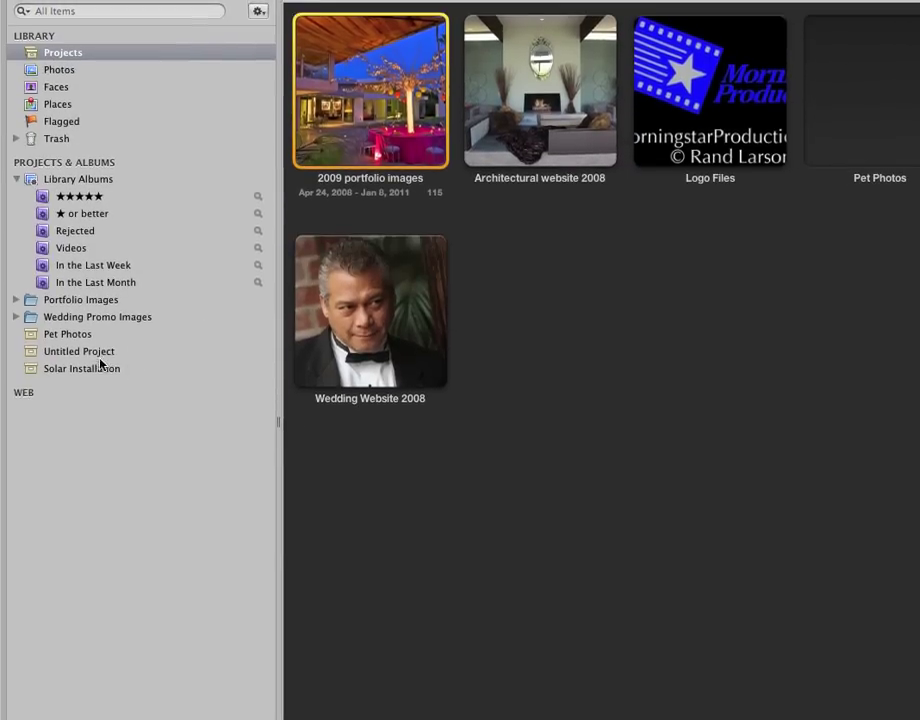
Step: Move IMG_2363.JPG from Untitled Project into the Pet Photos project
left_click(88, 362)
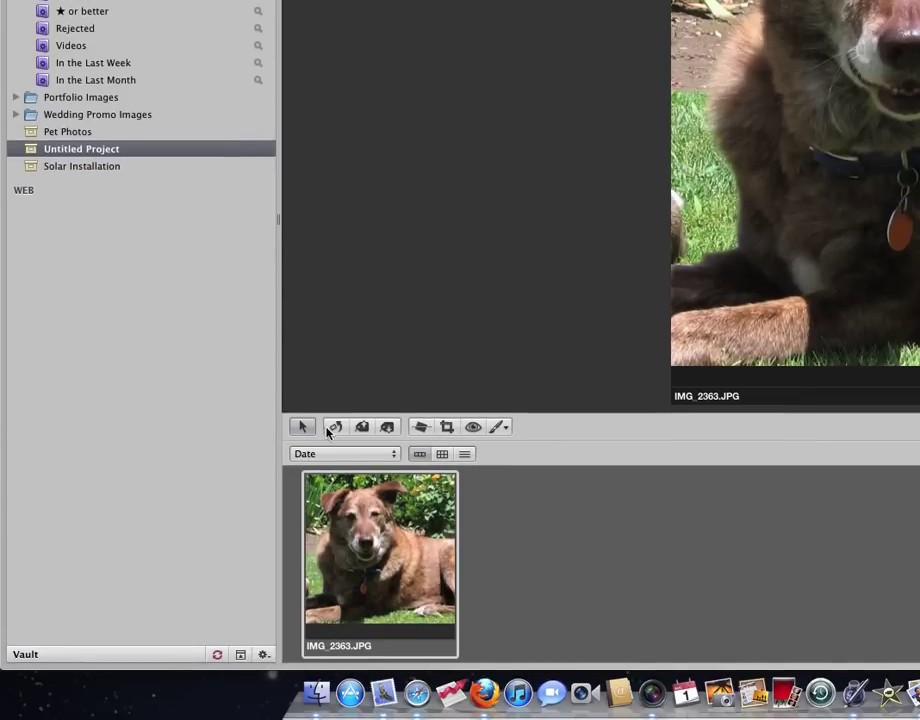
left_click_drag(340, 510, 242, 311)
left_click_drag(242, 366, 62, 196)
left_click_drag(62, 364, 39, 366)
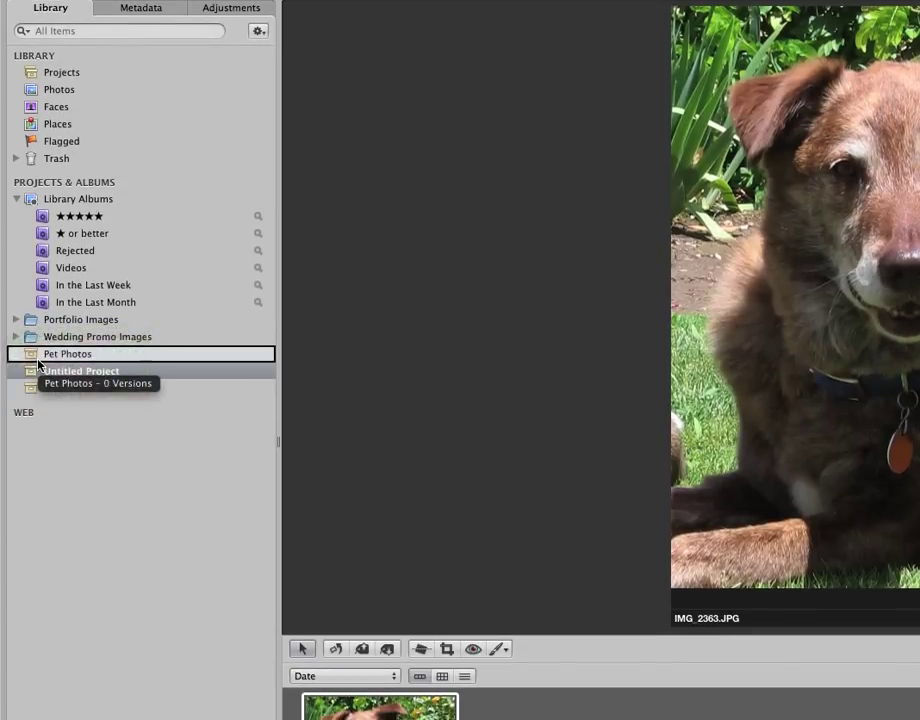
Step: Delete the emptied Untitled Project from the Aperture library
left_click(53, 373)
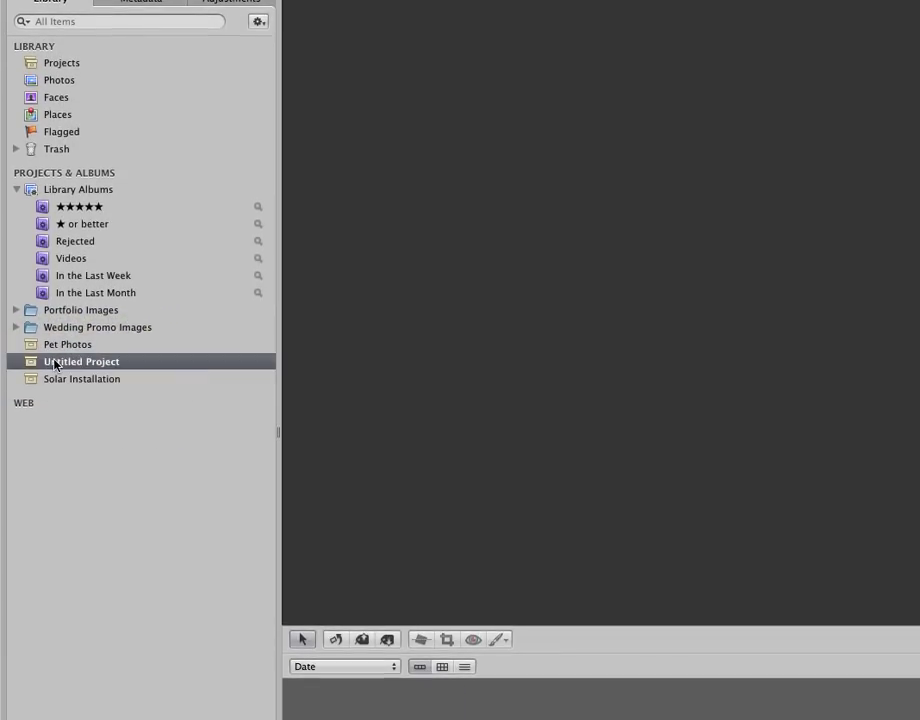
right_click(55, 365)
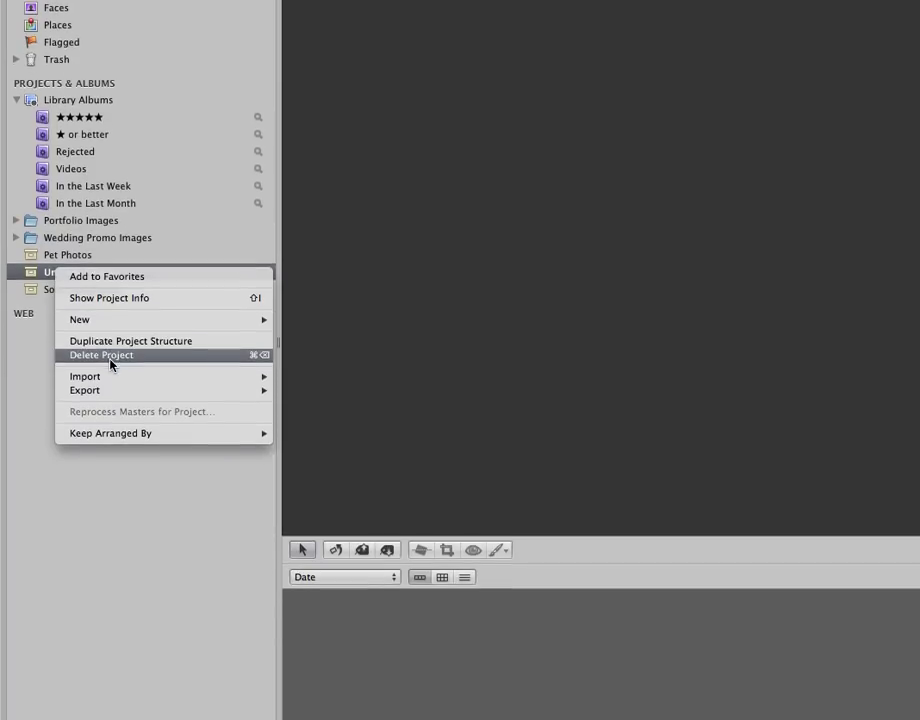
left_click(110, 358)
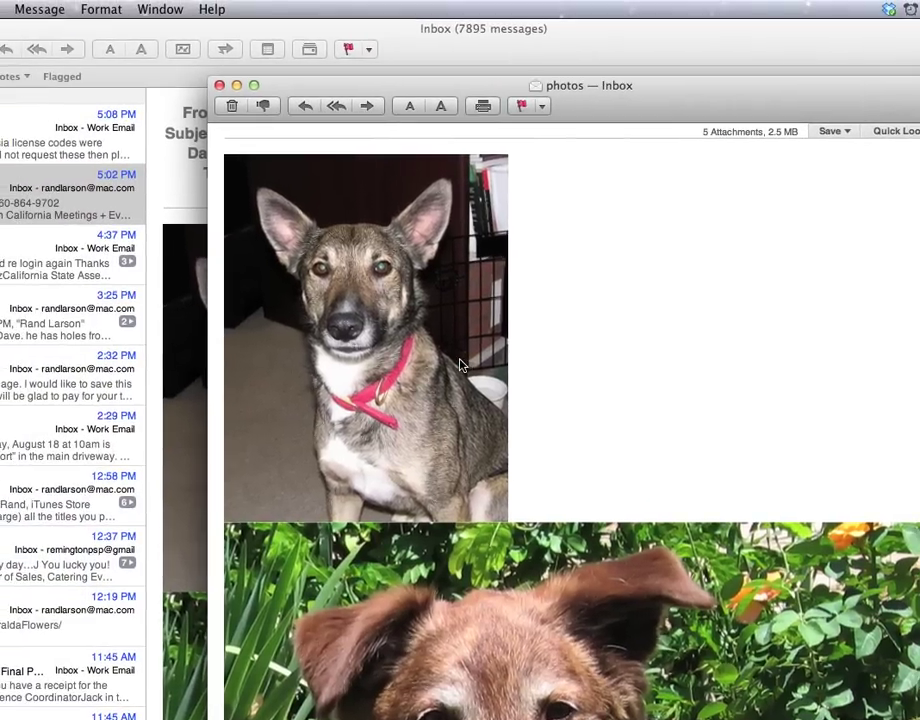
Step: Select both dog photos in the Mail message, import them together into Aperture, and dismiss the import message
left_click(284, 319)
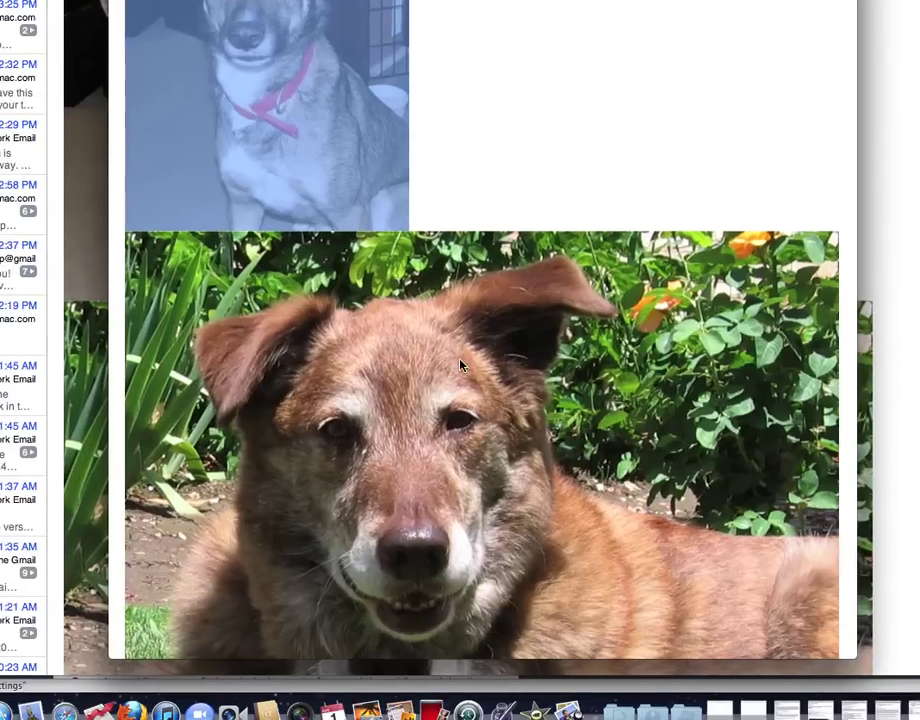
left_click(559, 655, "shift")
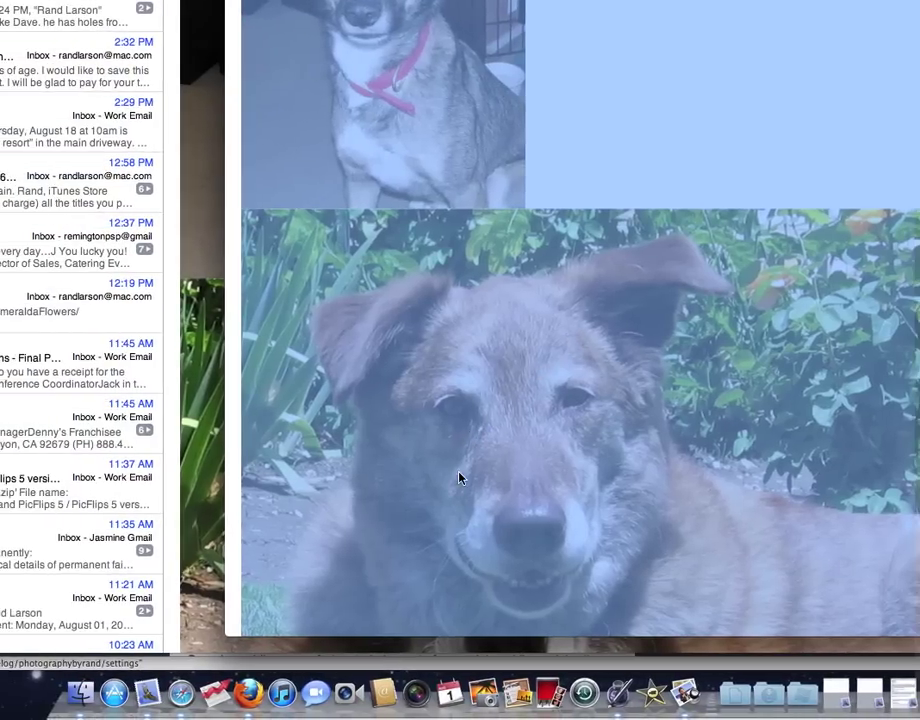
left_click_drag(459, 478, 460, 696)
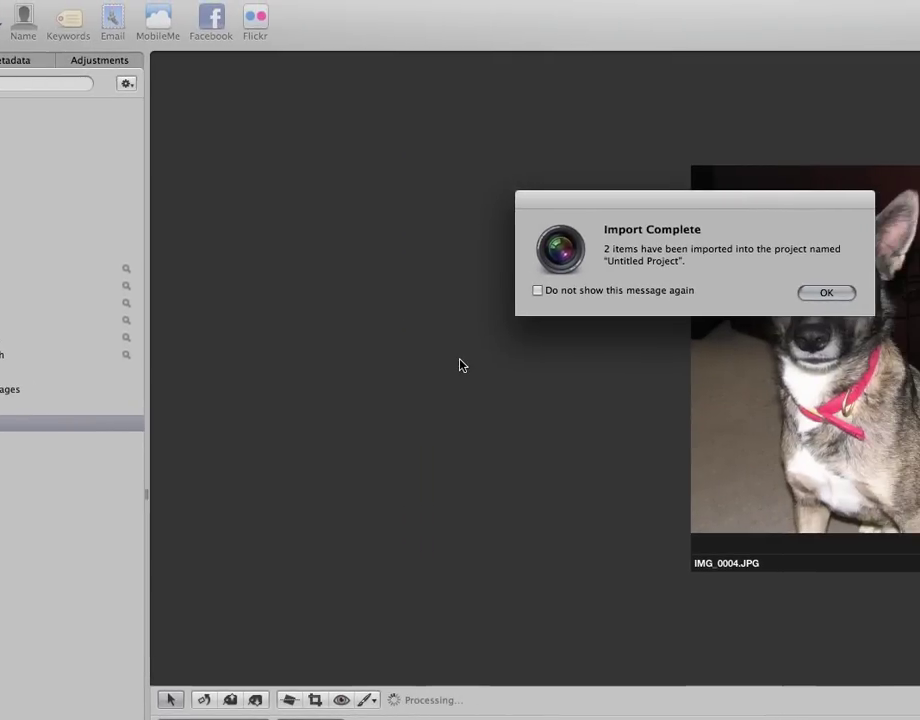
key("Return")
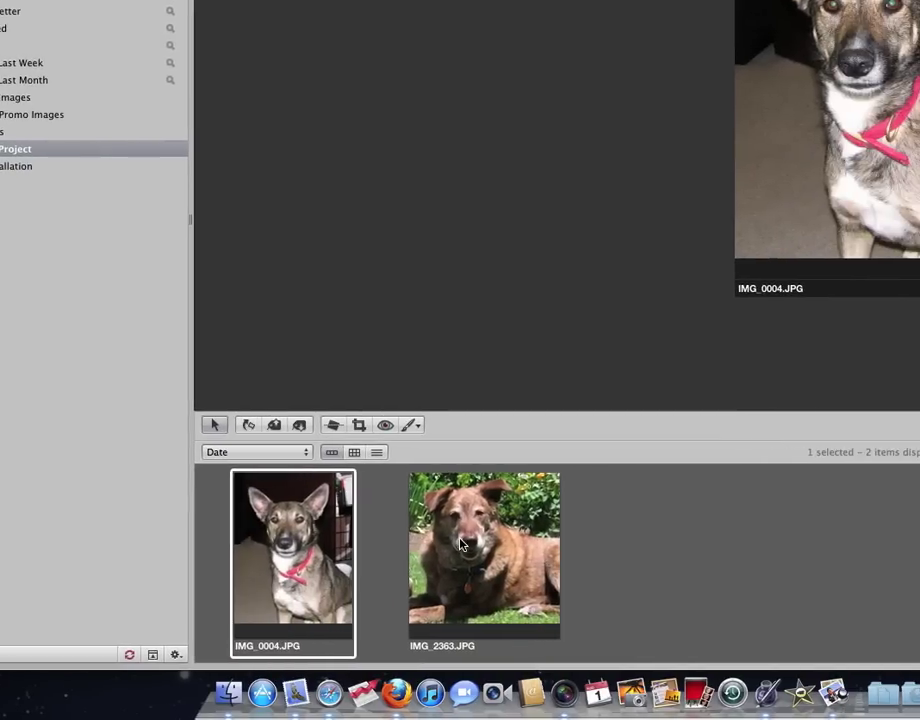
left_click(548, 540, "super")
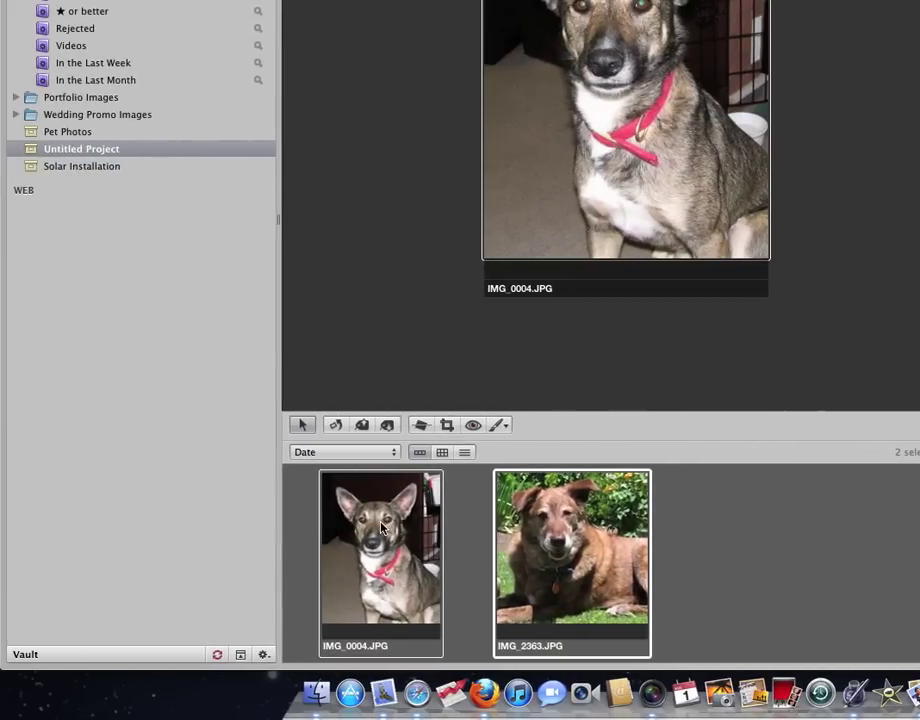
left_click(364, 492)
left_click_drag(210, 365, 80, 252)
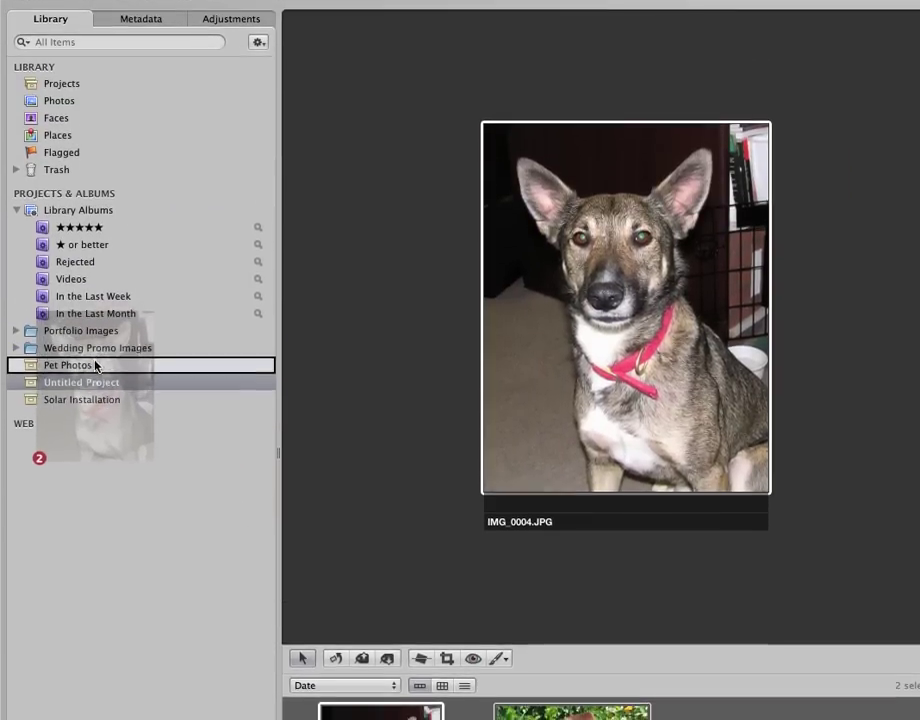
left_click_drag(81, 364, 439, 537)
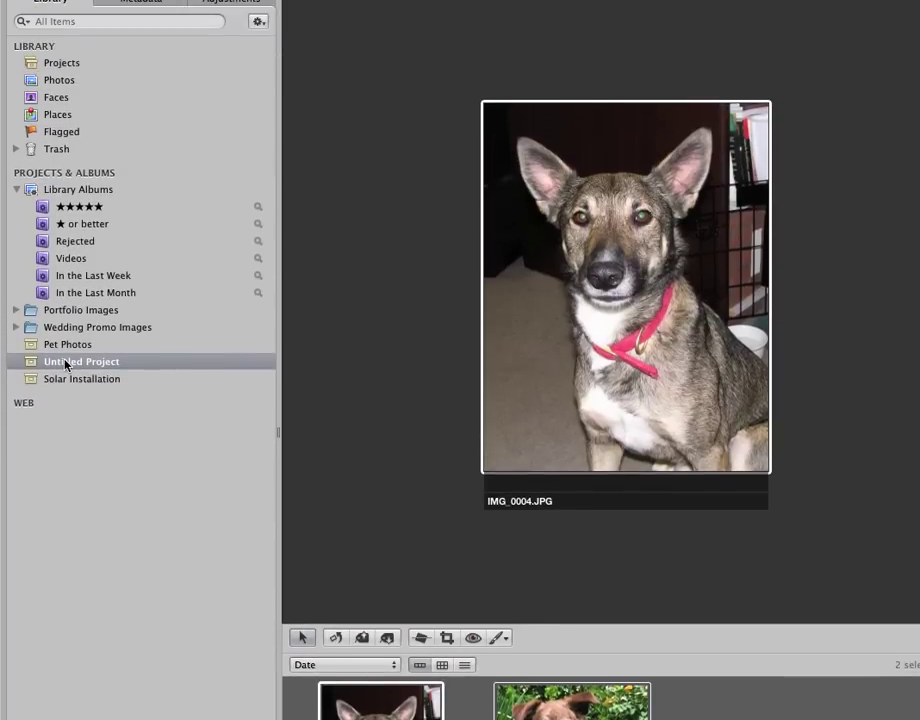
Step: Rename the Untitled Project in the Aperture library as lucy and dusty
left_click(65, 315)
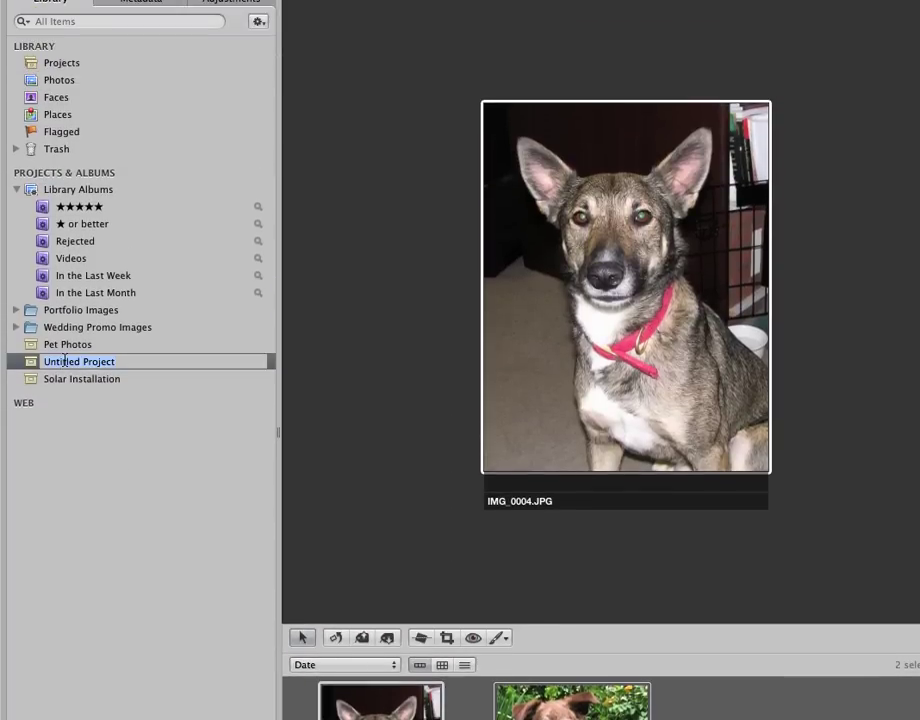
type("I")
key("Return")
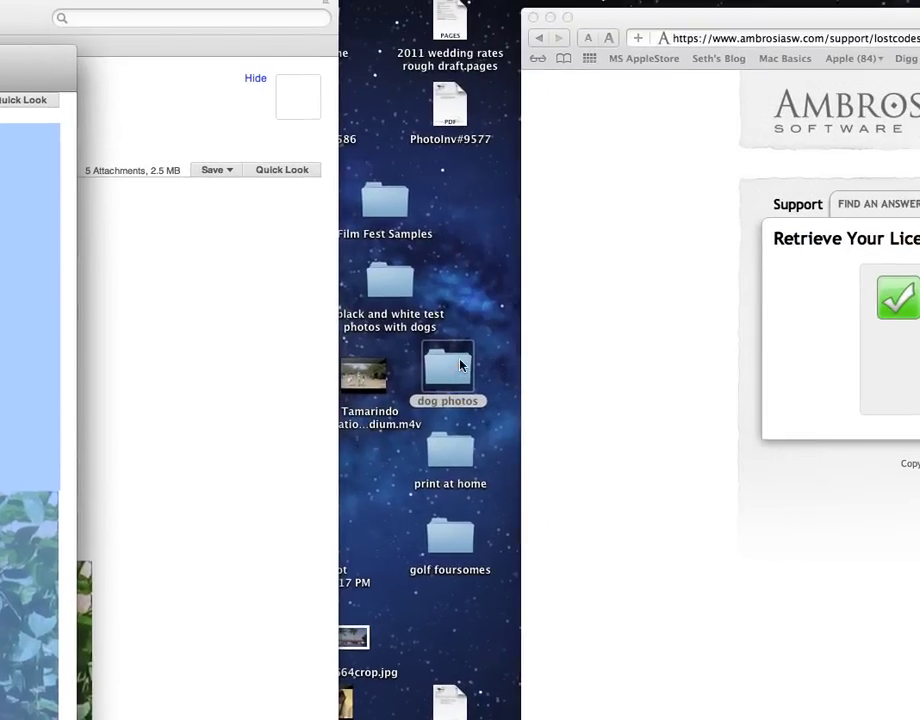
Step: Open the dog photos folder on the desktop and move its window clear of the email message
mouse_move(456, 366)
left_mouse_down()
mouse_move(390, 393)
mouse_move(460, 476)
mouse_move(453, 693)
mouse_move(608, 291)
mouse_move(460, 363)
left_mouse_up()
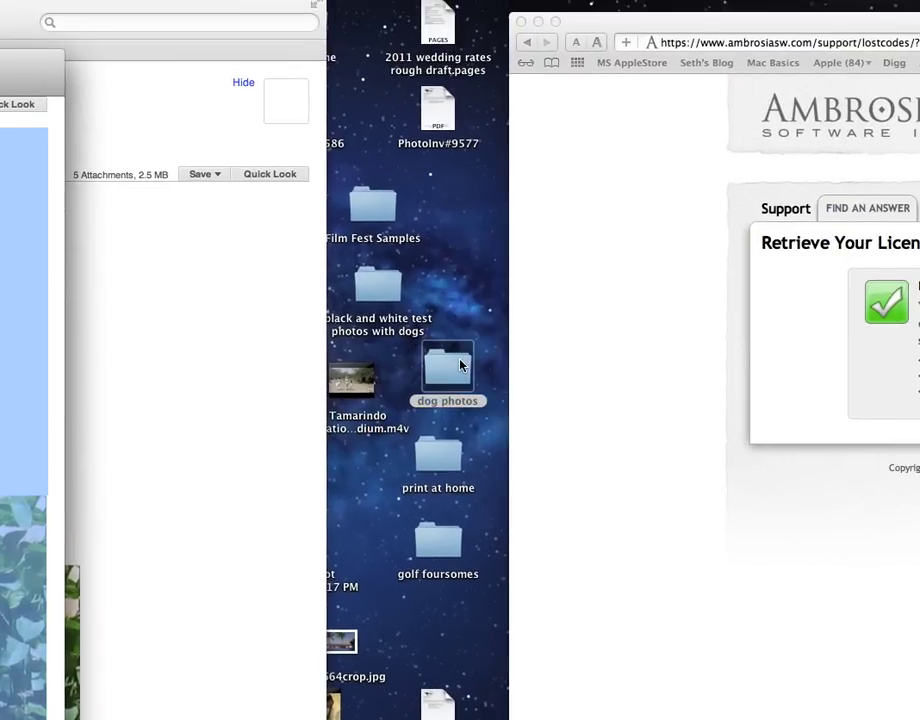
left_click(407, 373)
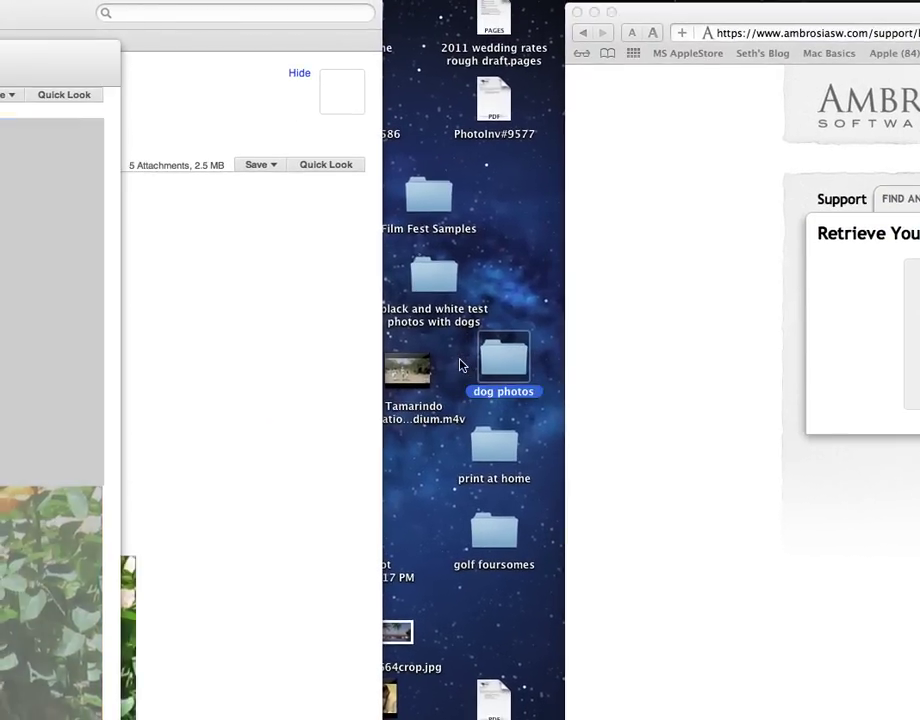
double_click(460, 365)
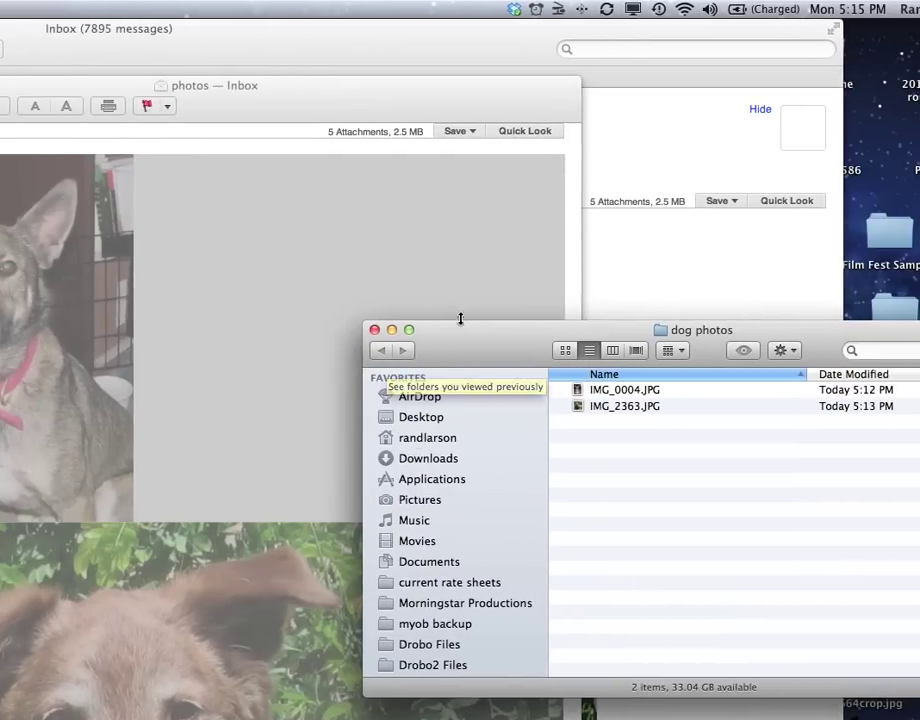
left_click_drag(558, 283, 733, 283)
Step: Select the three remaining dog photos in the email message and copy them together into the dog photos folder
left_click(528, 222)
left_click(460, 275)
scroll(460, 275, "up", 3)
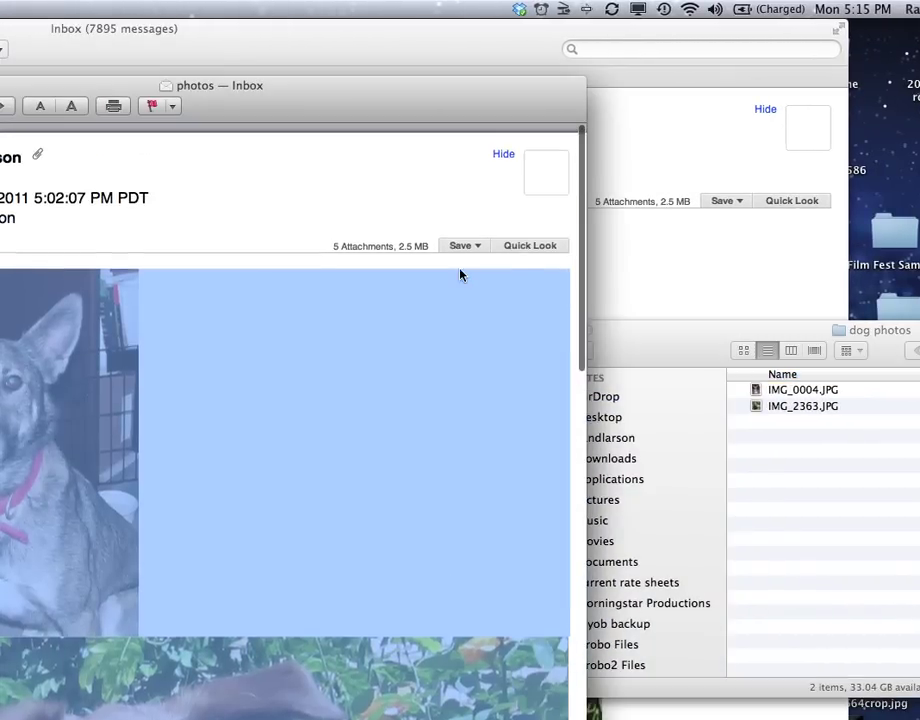
scroll(460, 275, "down", 8)
scroll(460, 275, "down", 10)
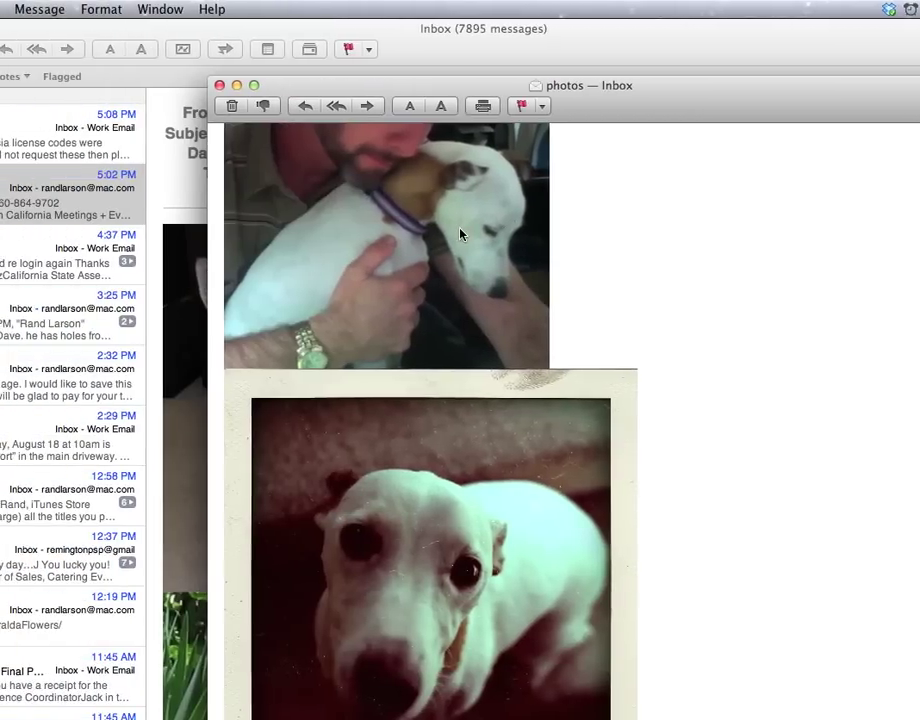
left_click(460, 234)
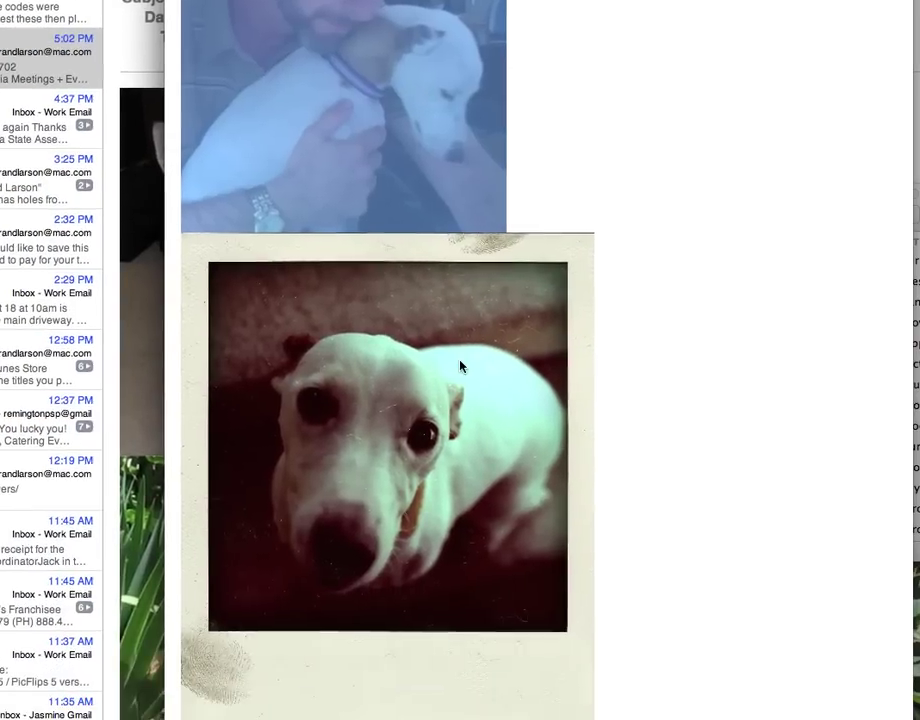
left_click(503, 503, "shift")
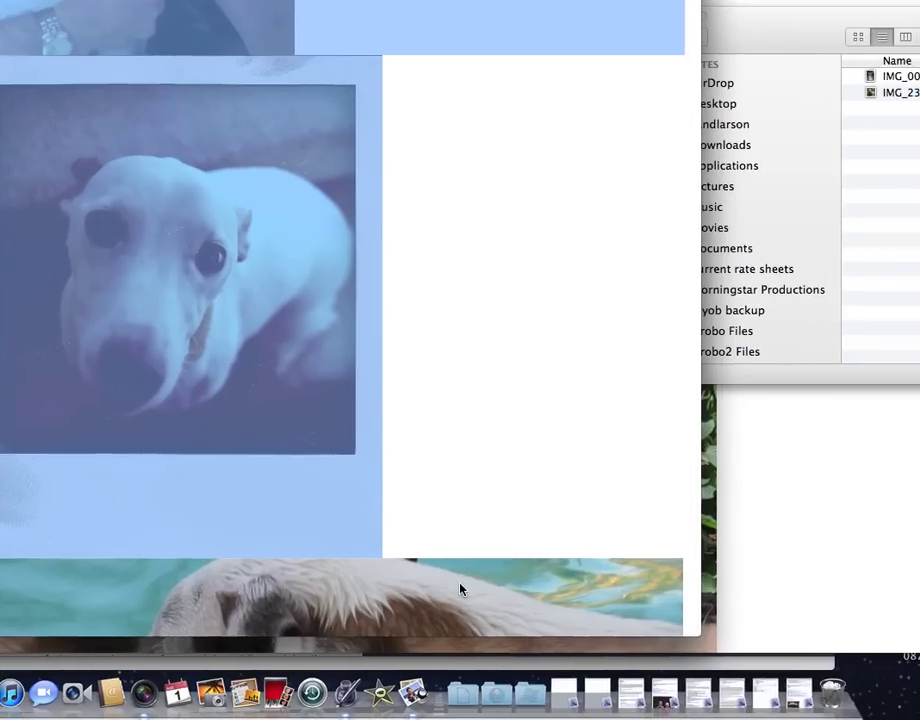
left_click(462, 589, "shift")
left_click_drag(557, 356, 748, 226)
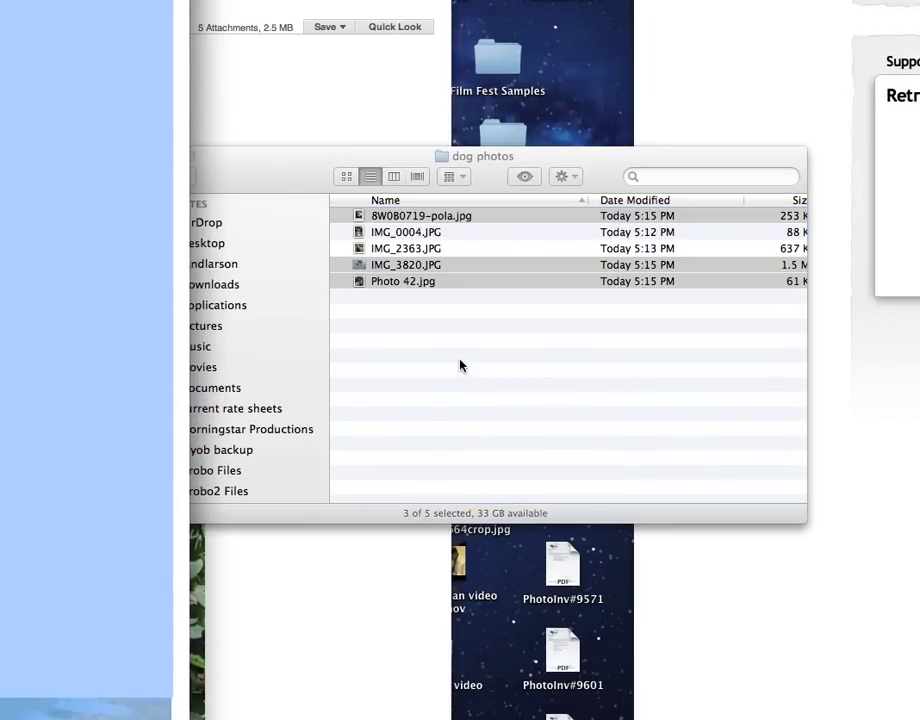
Step: Close the dog photos folder window and rename the desktop folder as all dog photos
left_click(460, 365)
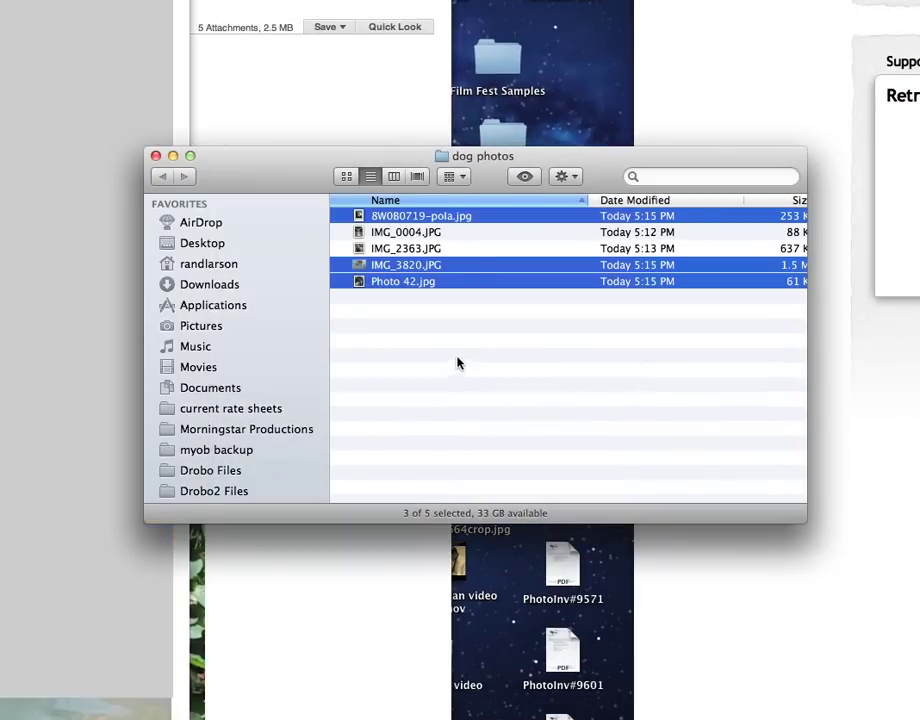
left_click(461, 331)
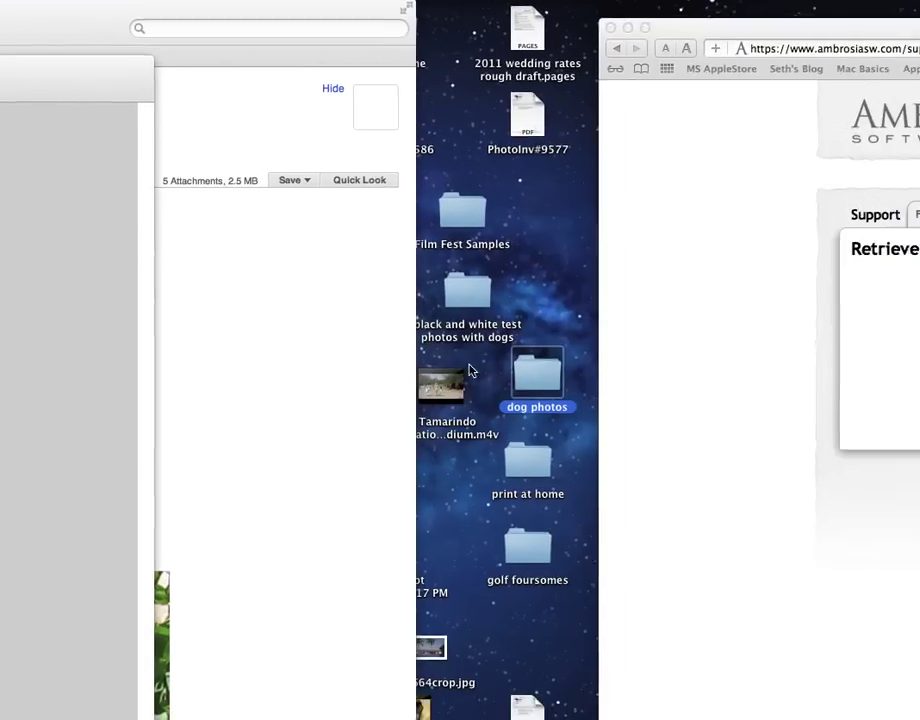
key("Return")
type("all do")
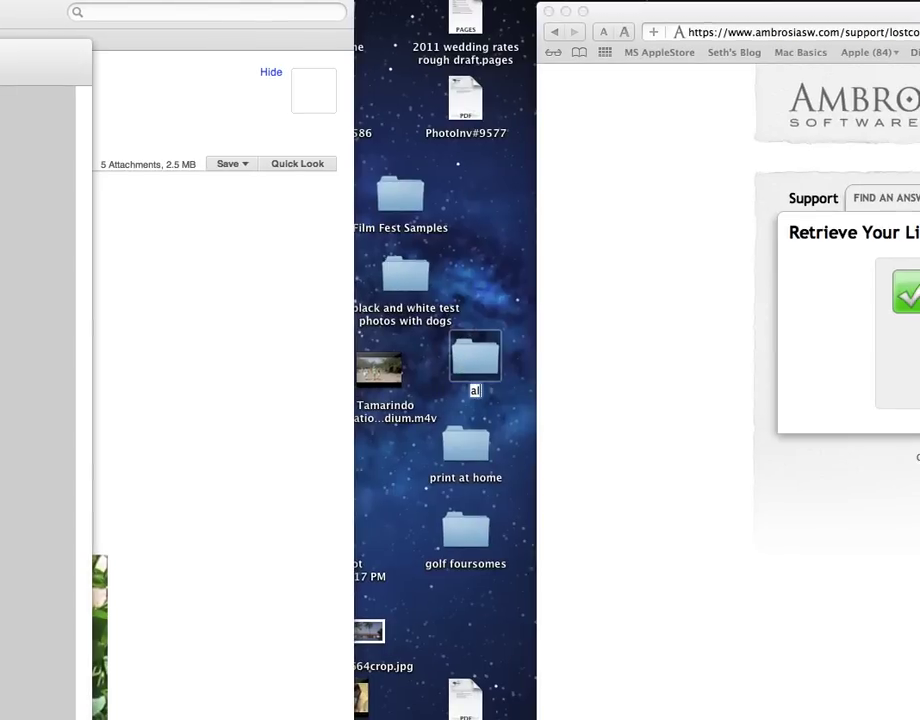
type("g photos")
key("Return")
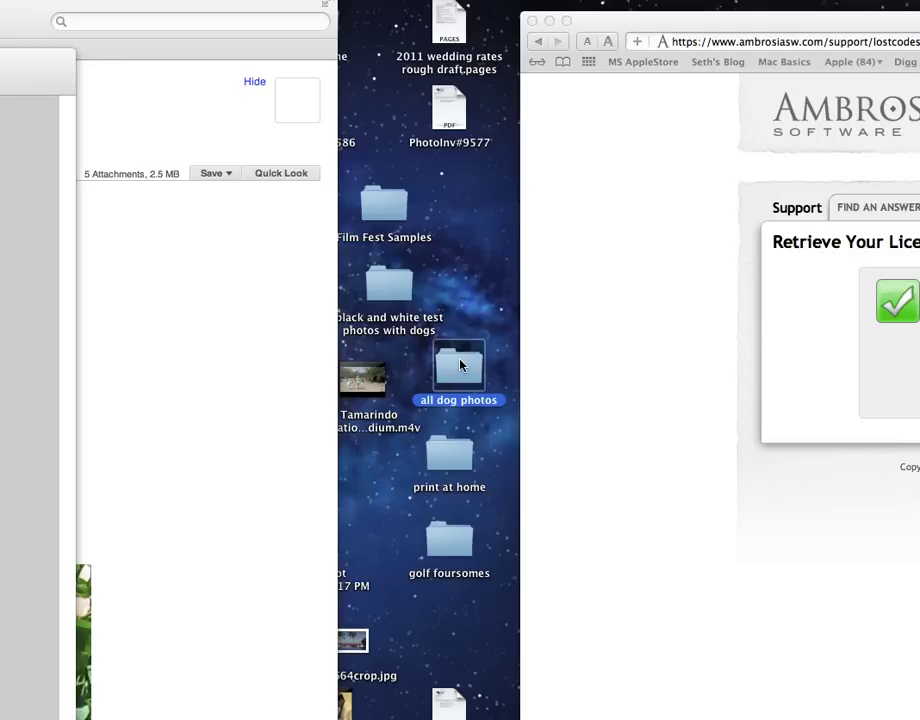
Step: Import the whole all dog photos folder from the desktop into Aperture and open the resulting project
left_click_drag(460, 365, 217, 695)
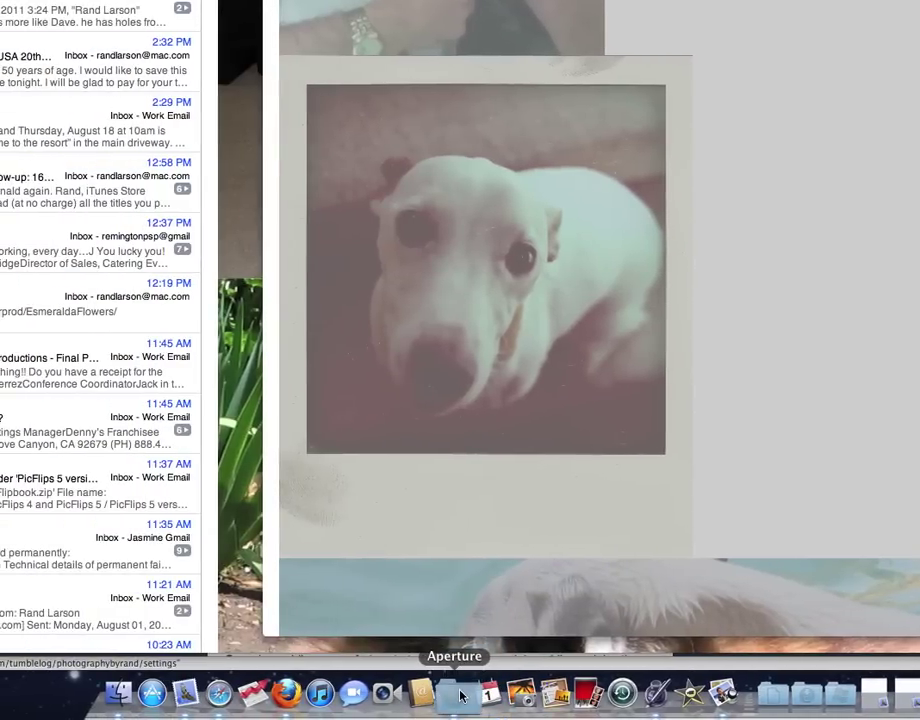
left_click_drag(460, 695, 457, 695)
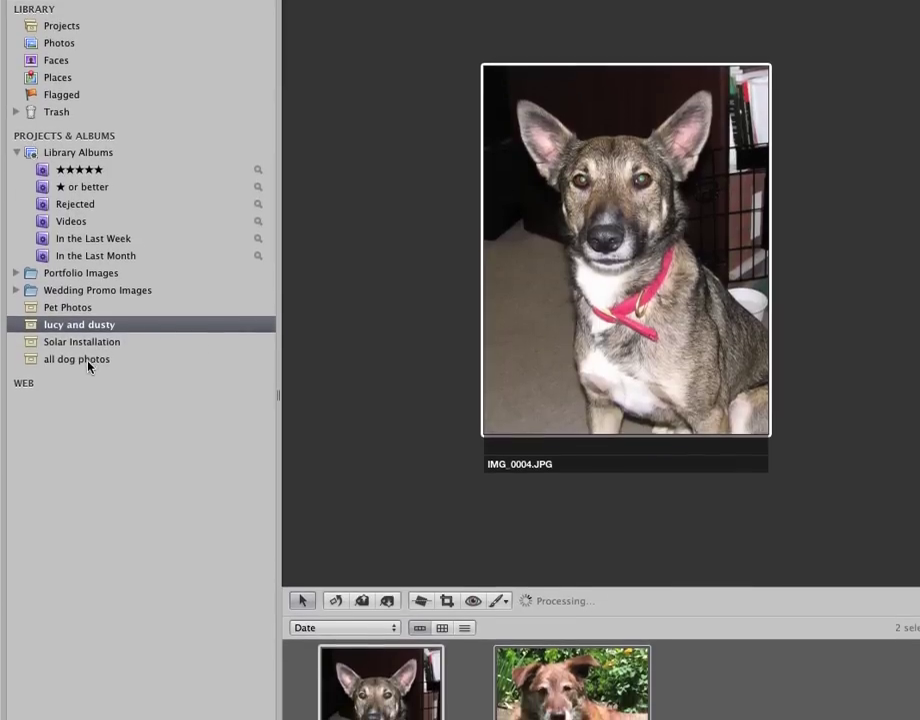
left_click(88, 362)
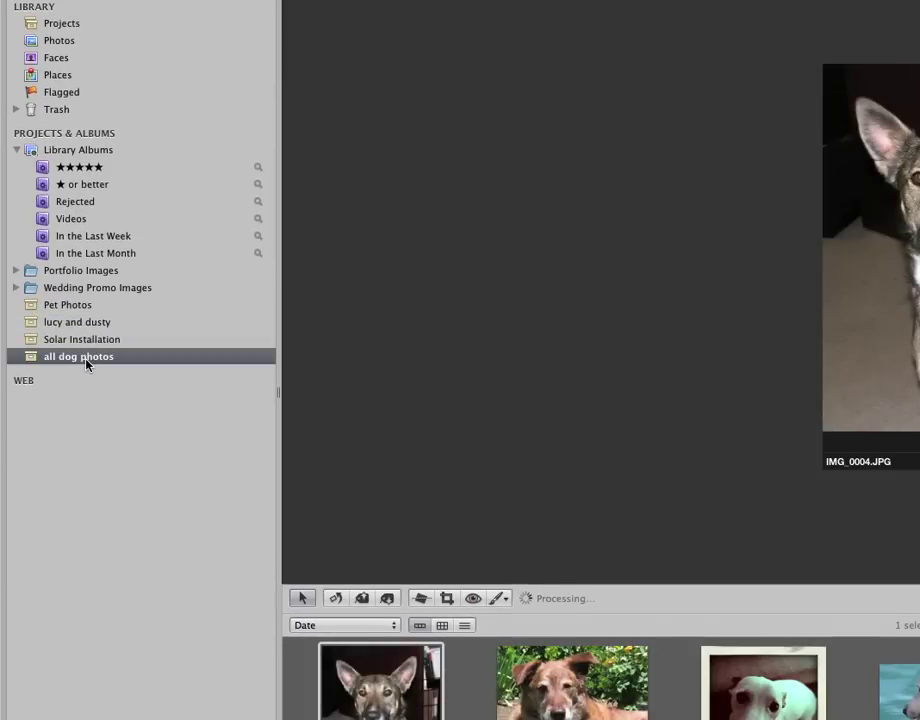